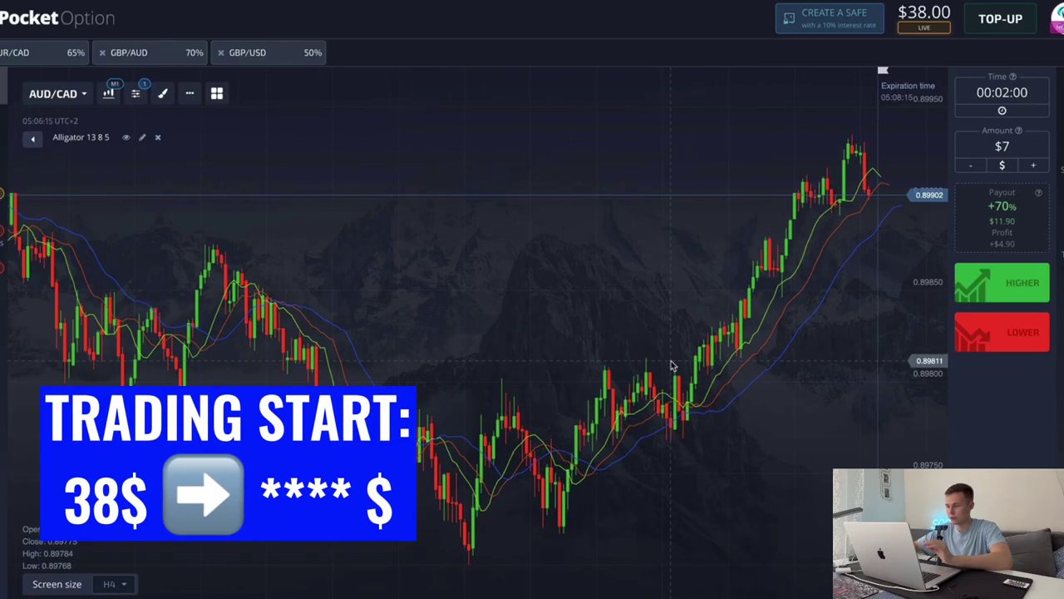
Step: Browse older AUD/CAD candles, then bring up the GBP/AUD chart with the Alligator 13 8 5 indicator
scroll(606, 365, "up", 5)
scroll(431, 389, "down", 5)
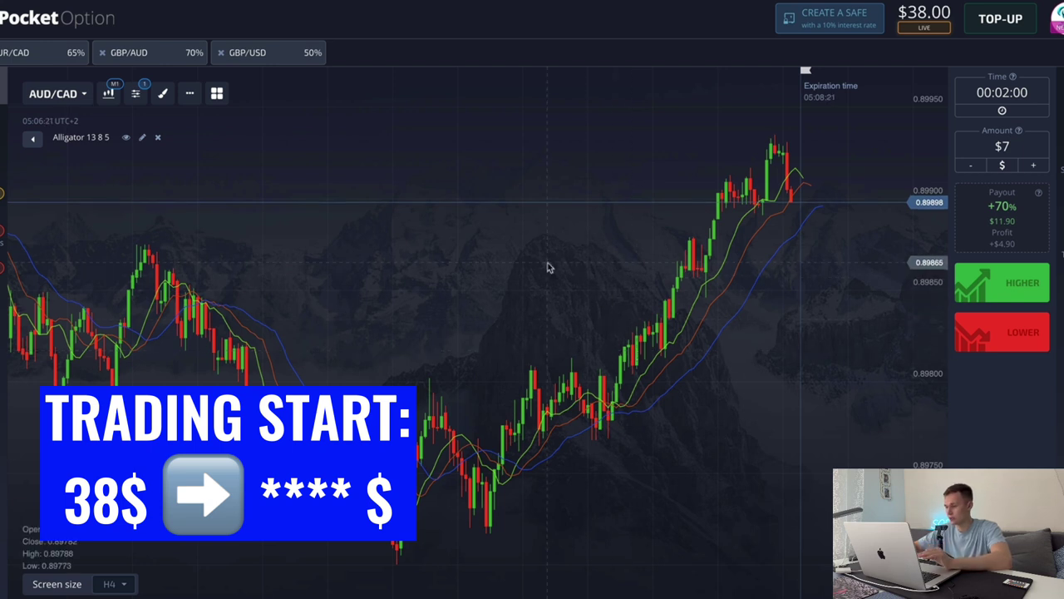
left_click_drag(548, 267, 231, 316)
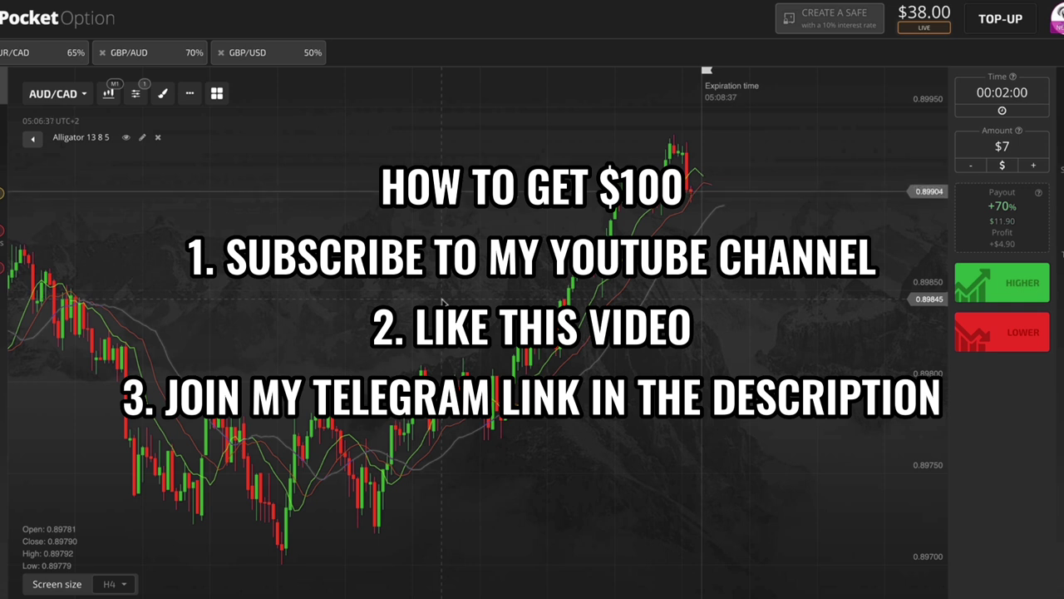
scroll(443, 301, "up", 3)
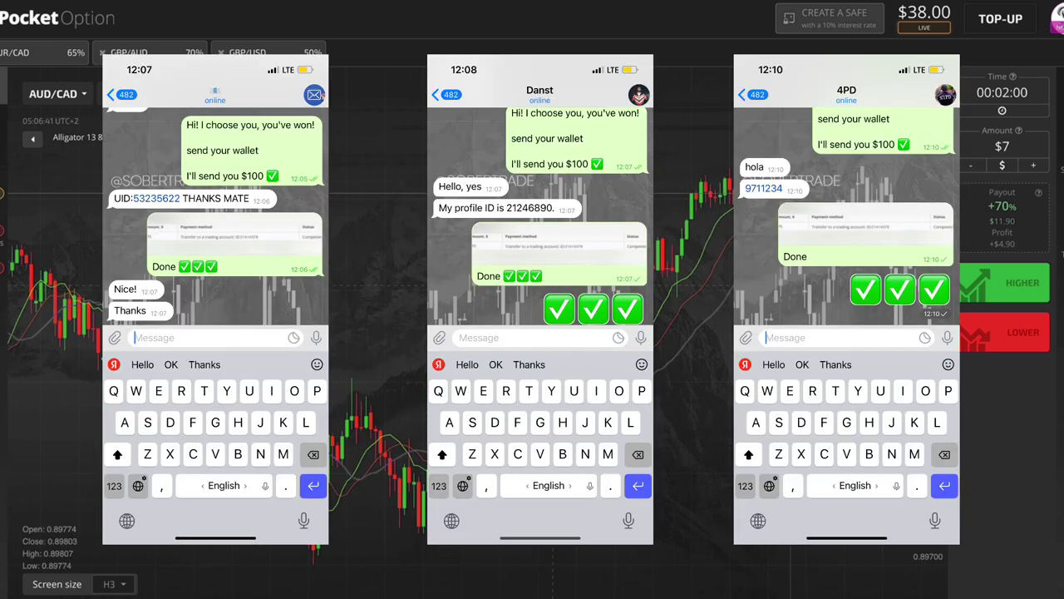
scroll(532, 333, "down", 3)
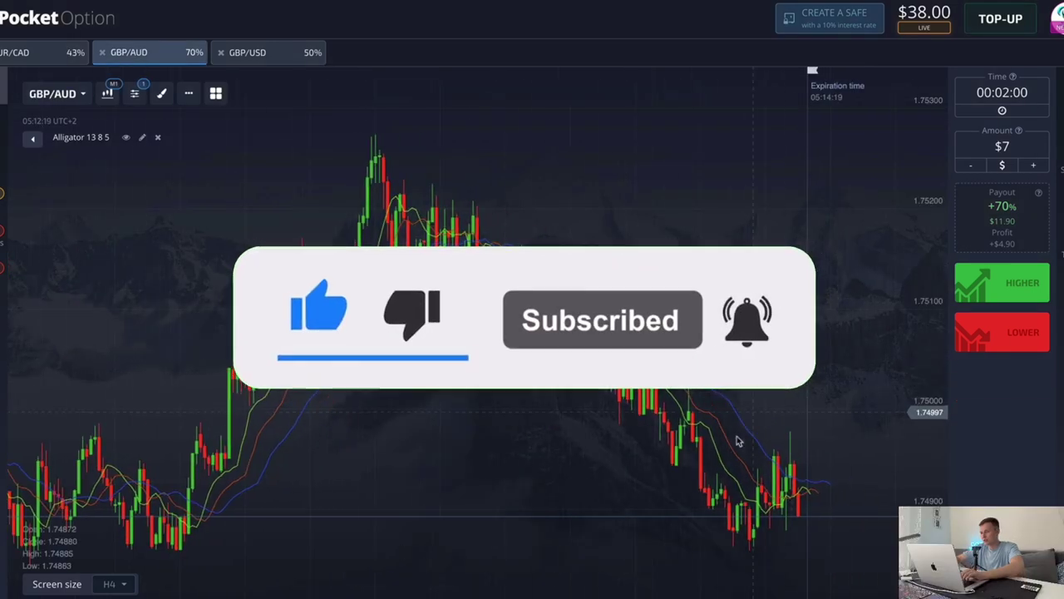
Step: Raise the amount to $38 and place a two-minute Higher trade on GBP/AUD
scroll(740, 457, "up", 3)
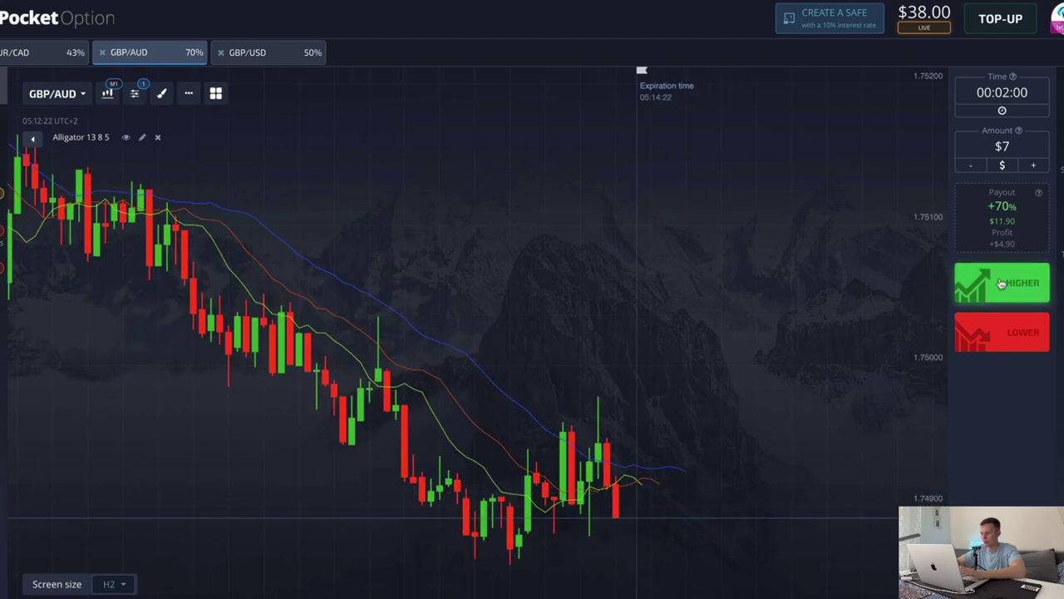
left_click(1033, 170)
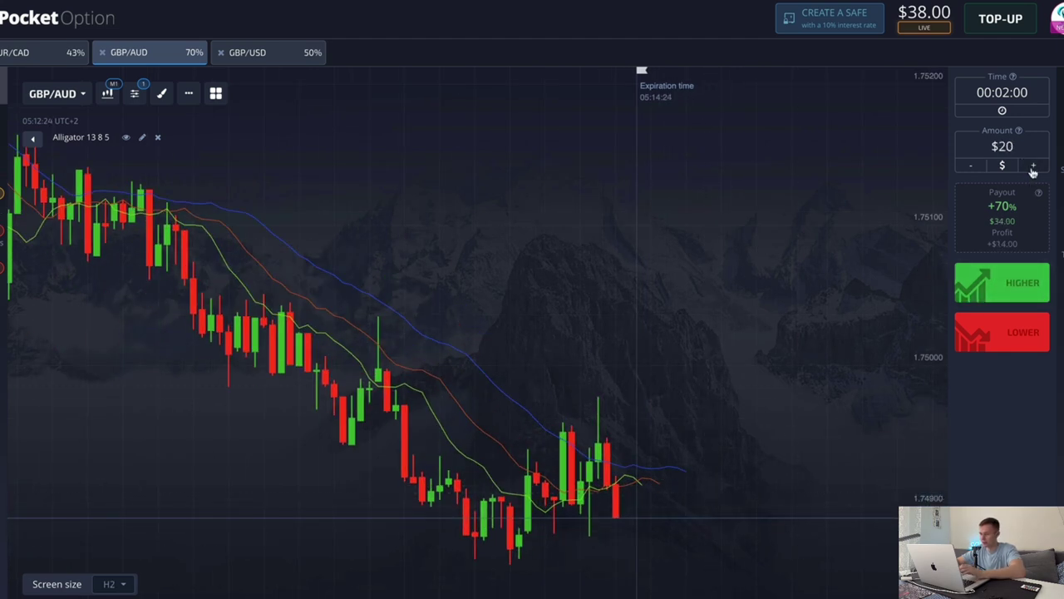
left_click(1032, 170)
left_click(998, 283)
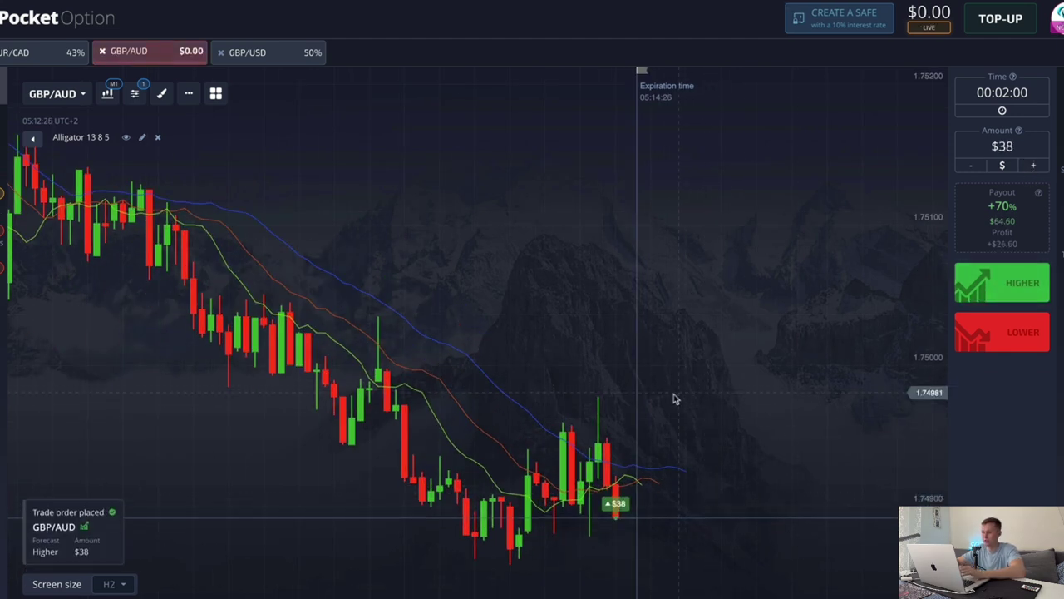
scroll(690, 416, "down", 3)
scroll(810, 430, "down", 3)
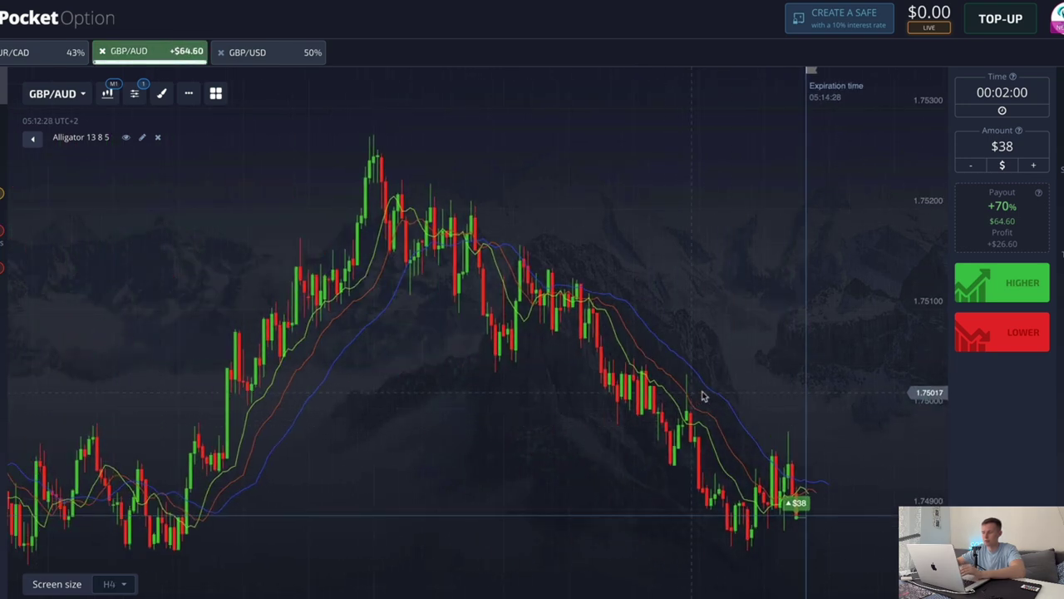
scroll(720, 396, "up", 3)
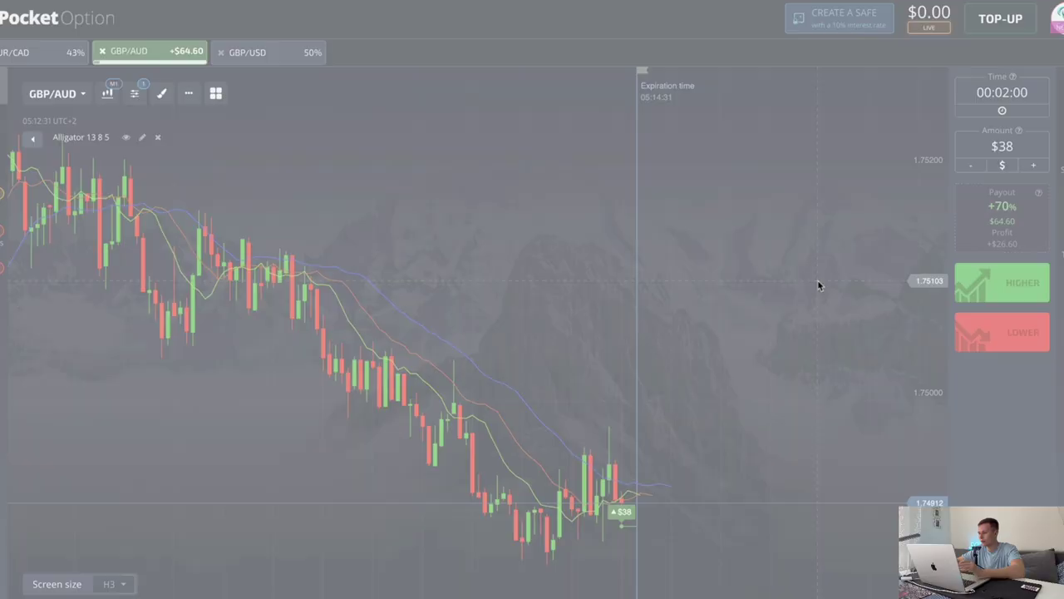
Step: Select the recent chart area for annotation and choose light blue as the colour
left_click_drag(247, 249, 893, 598)
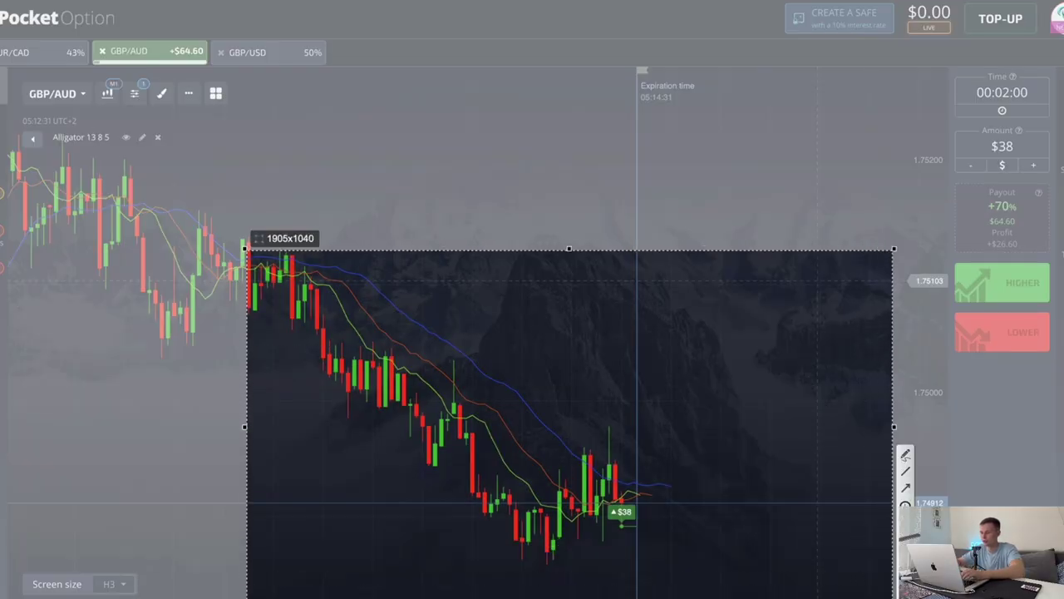
left_click(906, 505)
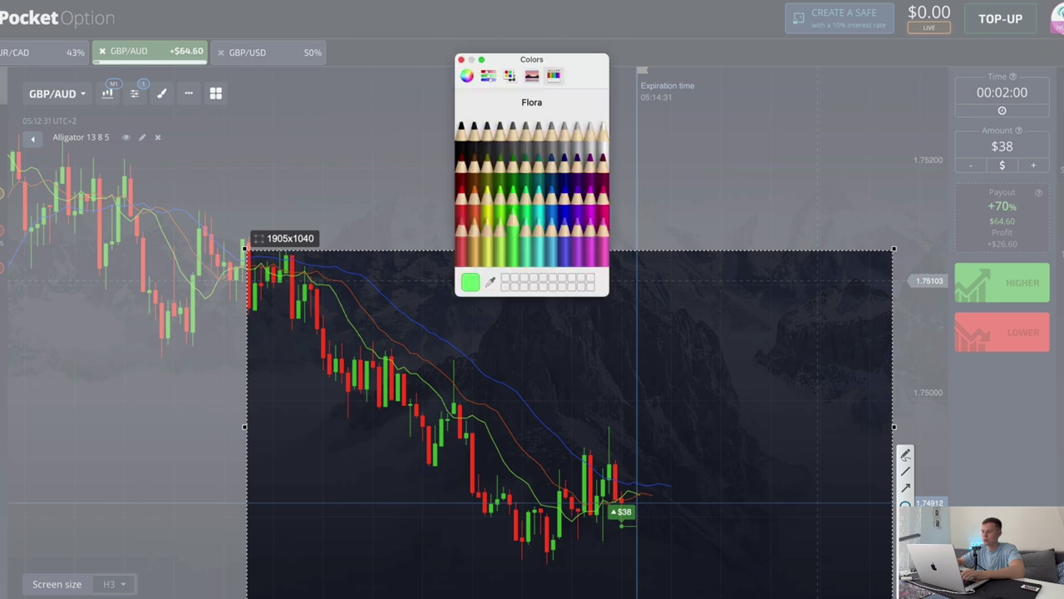
left_click(551, 218)
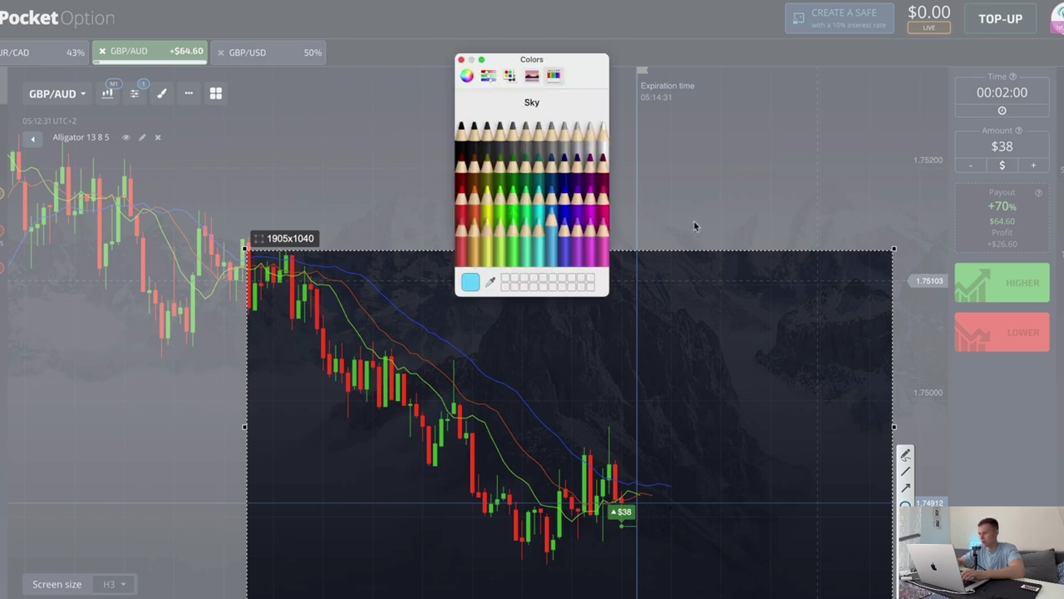
left_click_drag(555, 66, 949, 0)
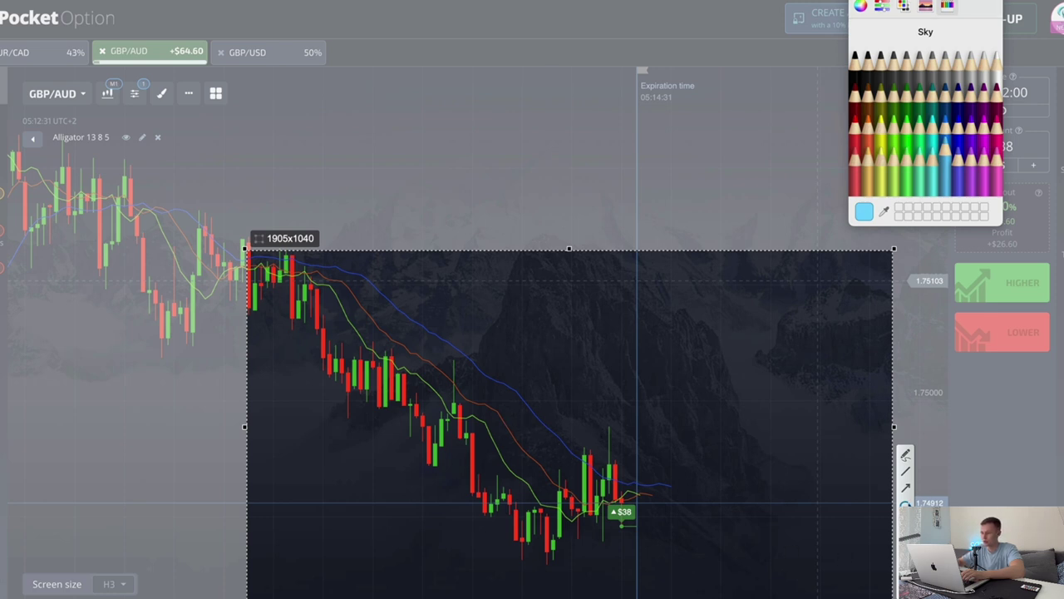
Step: Circle the latest candles, add in and out arrows and a zigzag, then list open trades
left_click_drag(507, 422, 721, 585)
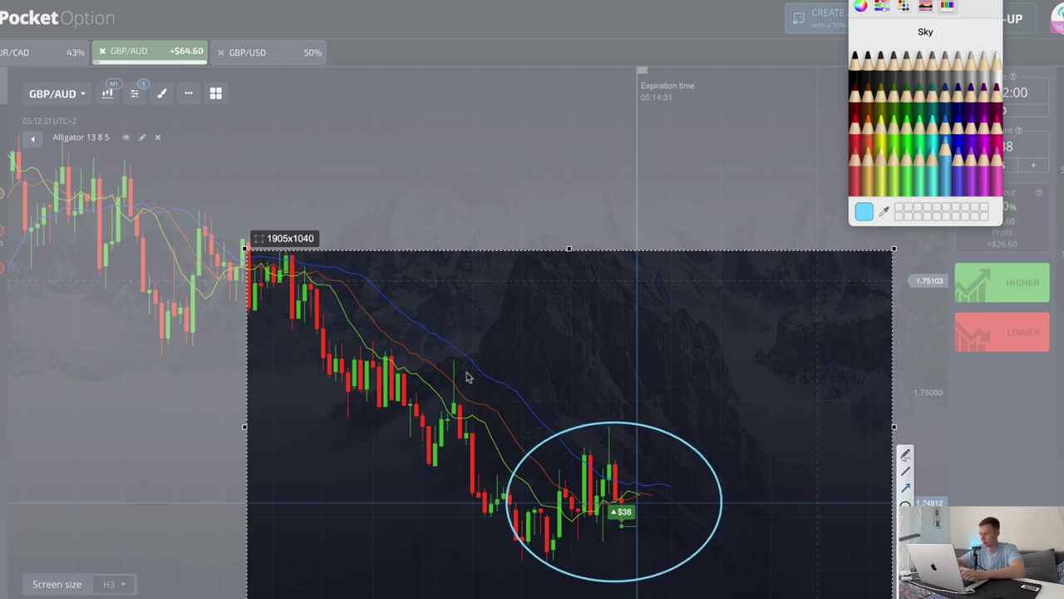
left_click_drag(454, 363, 557, 466)
left_click_drag(672, 497, 805, 363)
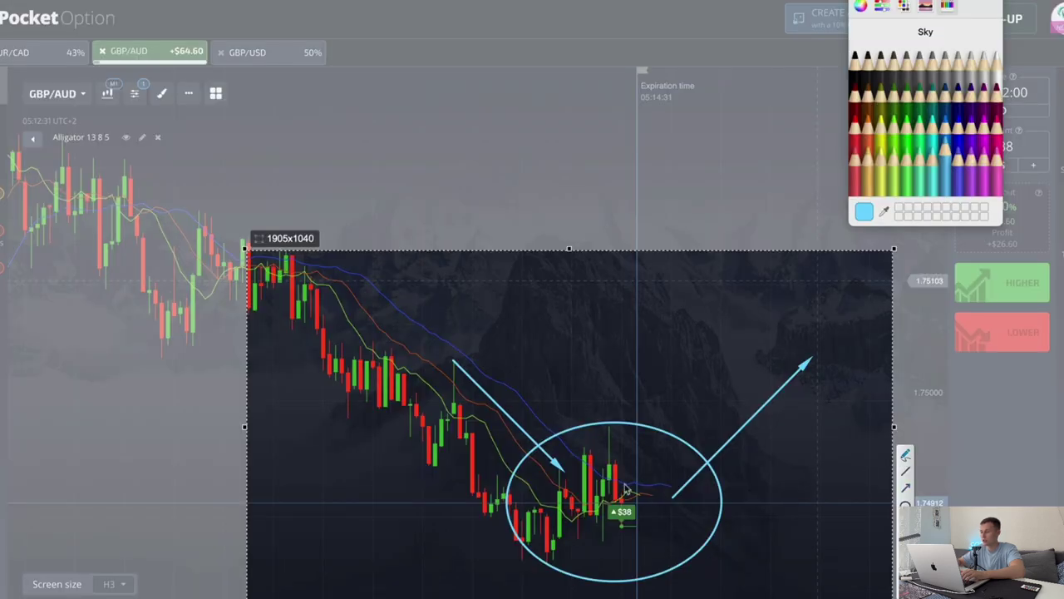
left_click_drag(625, 491, 663, 484)
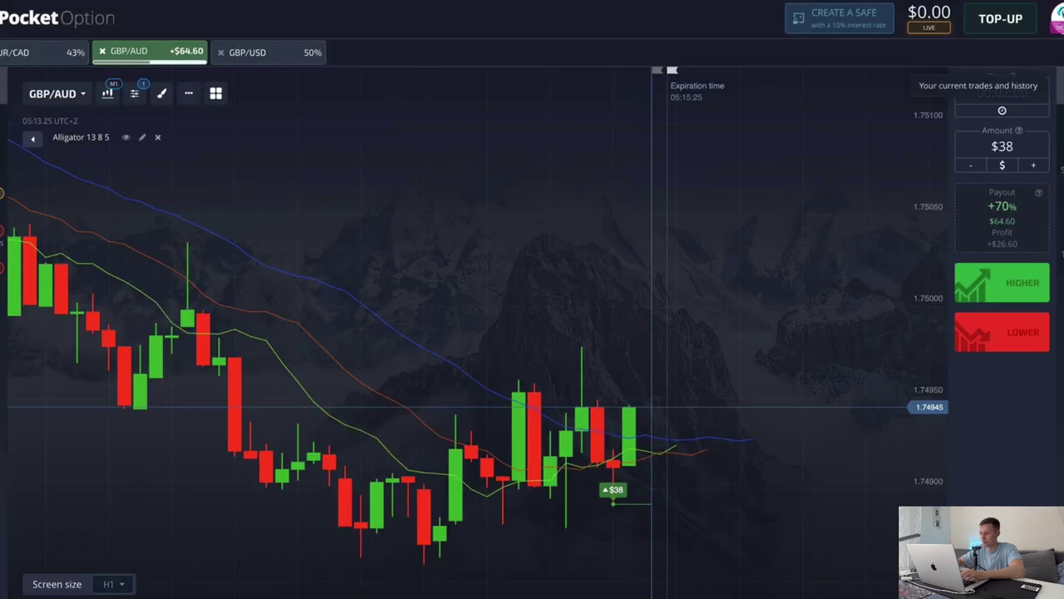
left_click(1057, 79)
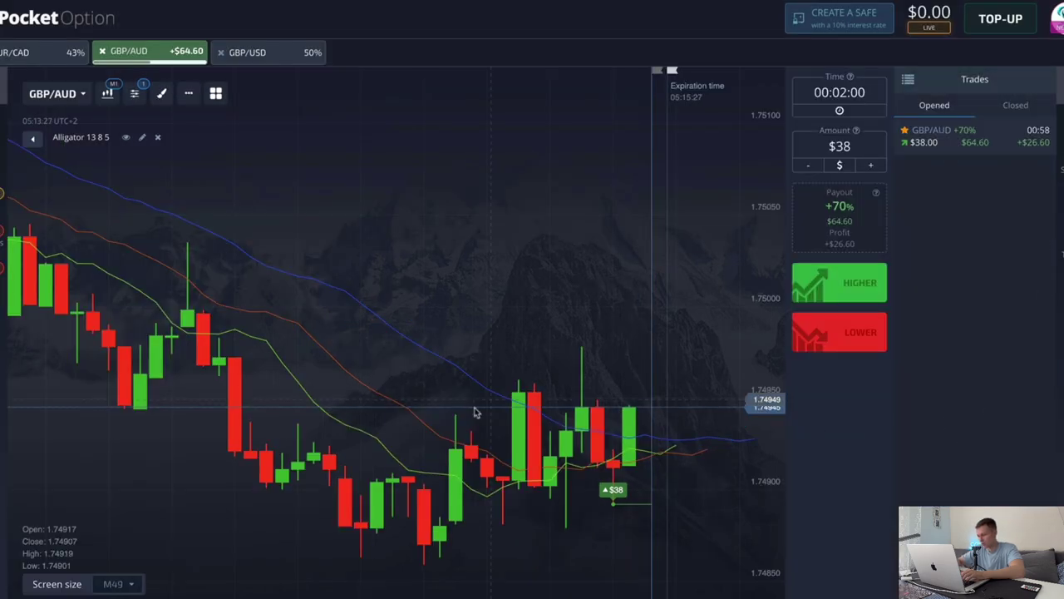
scroll(479, 285, "down", 3)
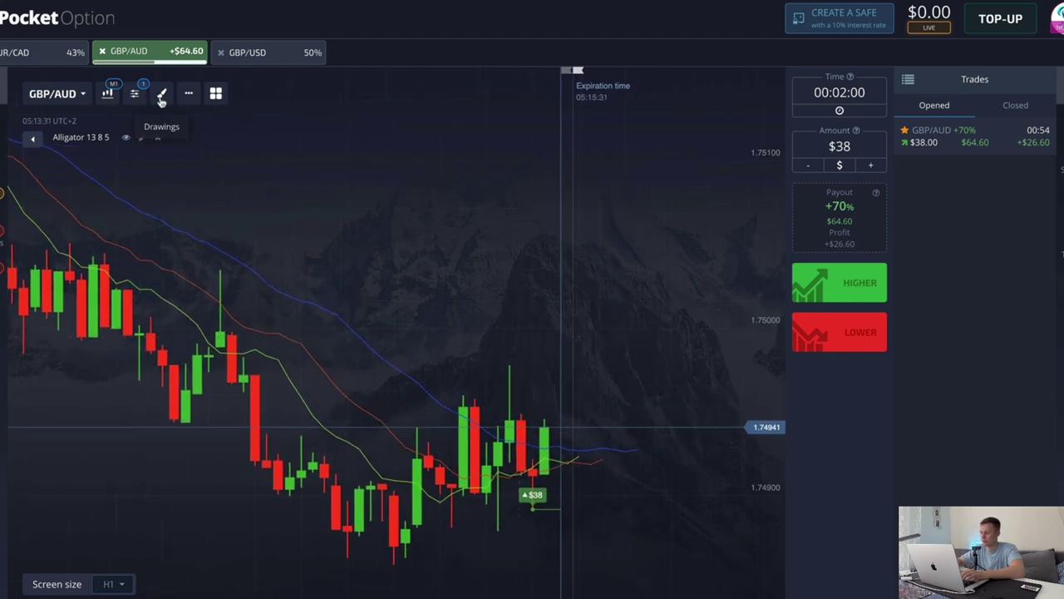
left_click(134, 93)
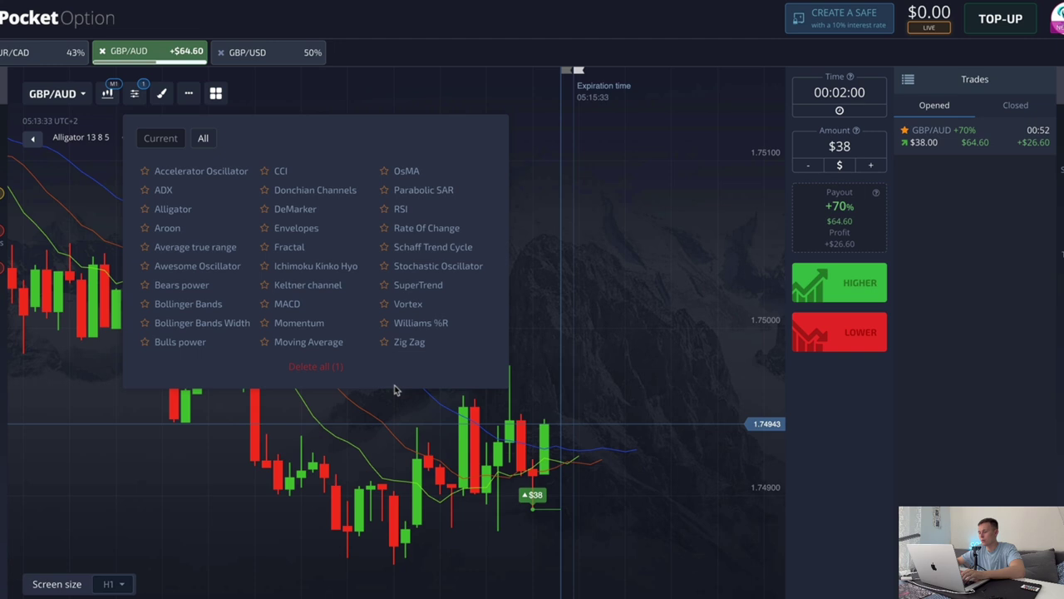
left_click(182, 217)
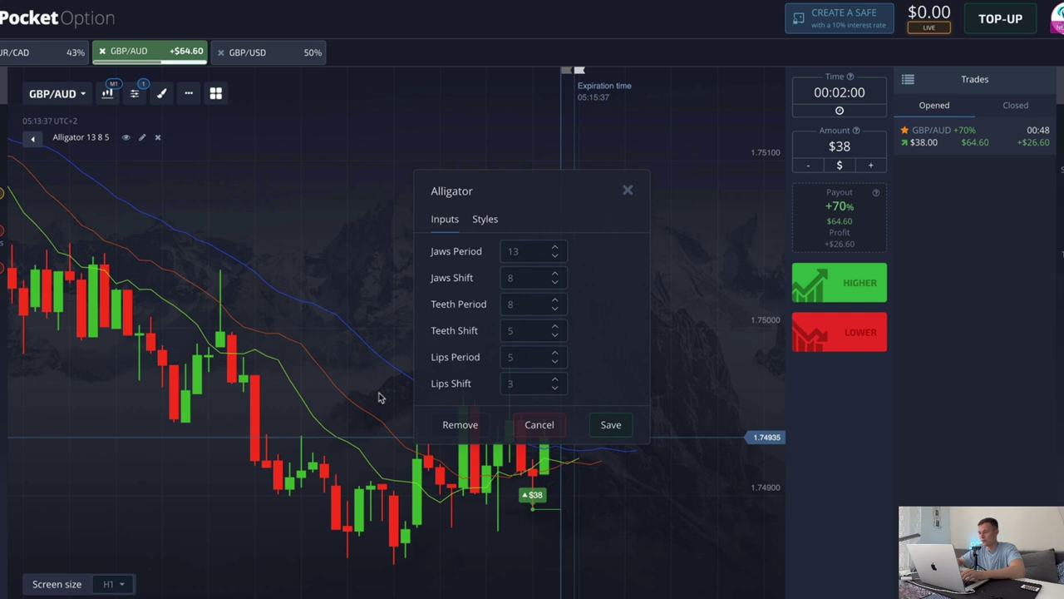
left_click(485, 218)
left_click(449, 258)
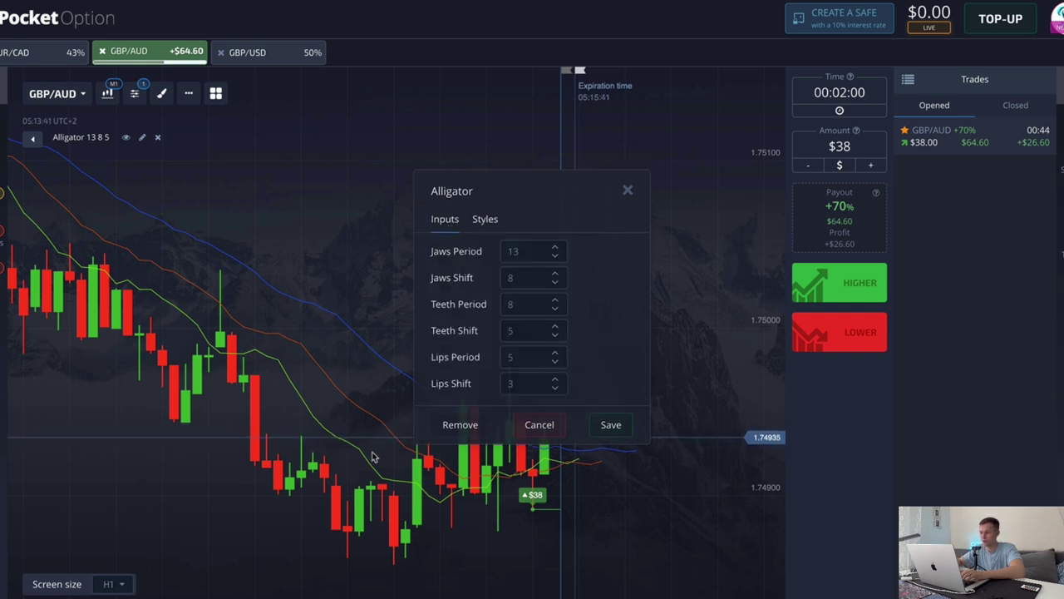
left_click(627, 190)
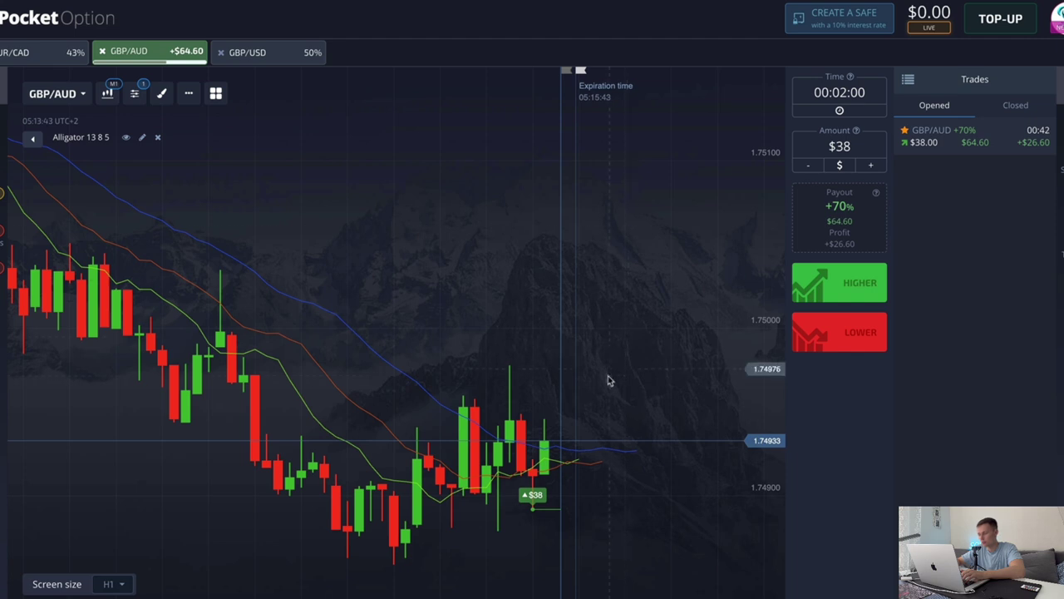
Step: Zoom and nudge the GBP/AUD chart while the $38 trade expires, paying $64.60
scroll(647, 464, "up", 2)
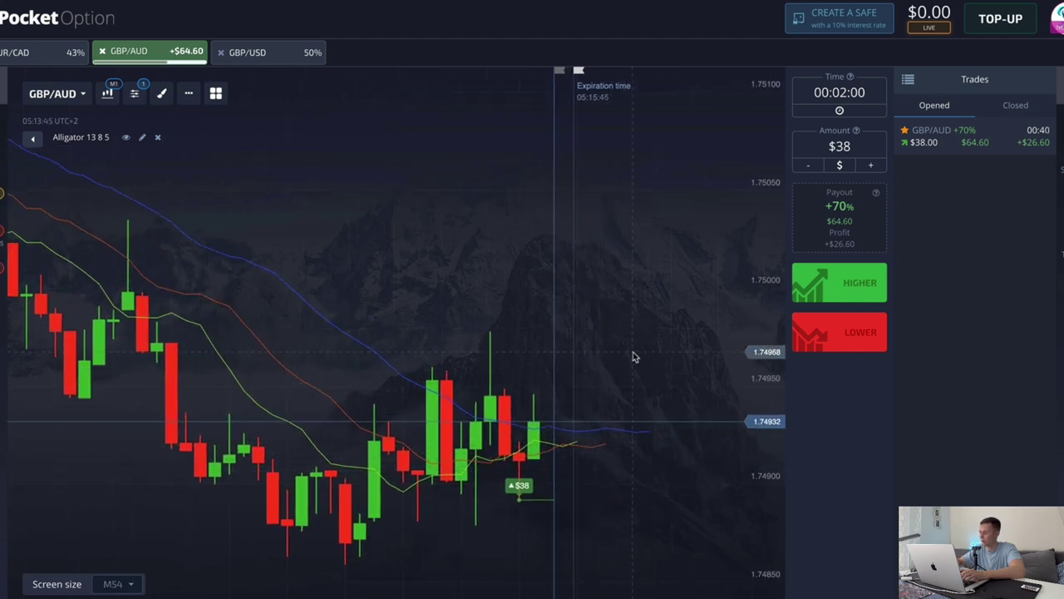
left_click_drag(628, 410, 604, 430)
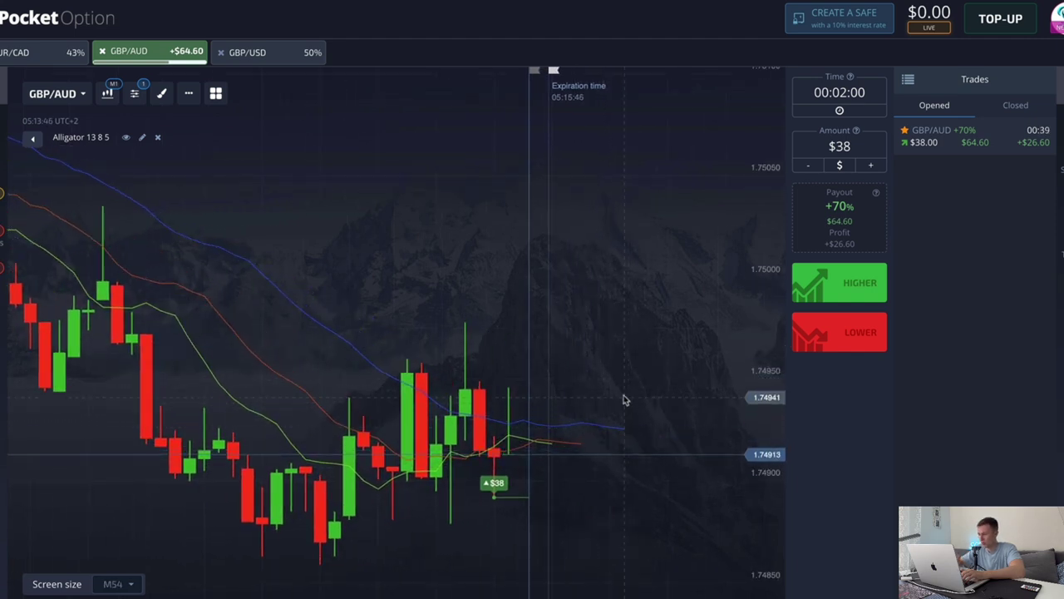
scroll(617, 386, "down", 2)
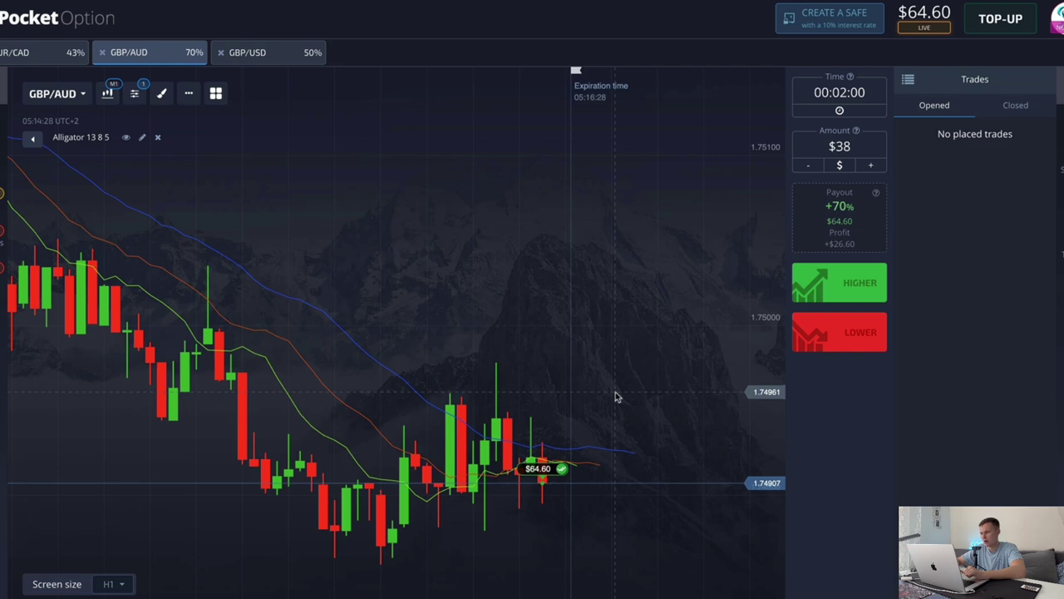
scroll(573, 440, "down", 2)
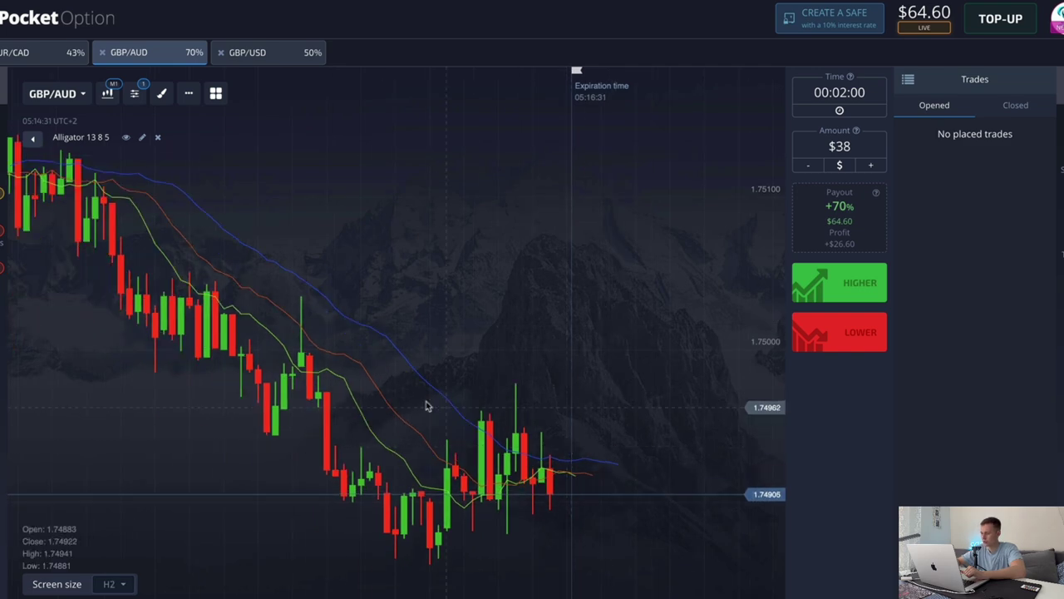
scroll(579, 399, "down", 1)
scroll(577, 401, "down", 1)
Step: Place a $64.6 two-minute Lower trade on USD/CAD, using the whole balance
left_click_drag(419, 408, 632, 407)
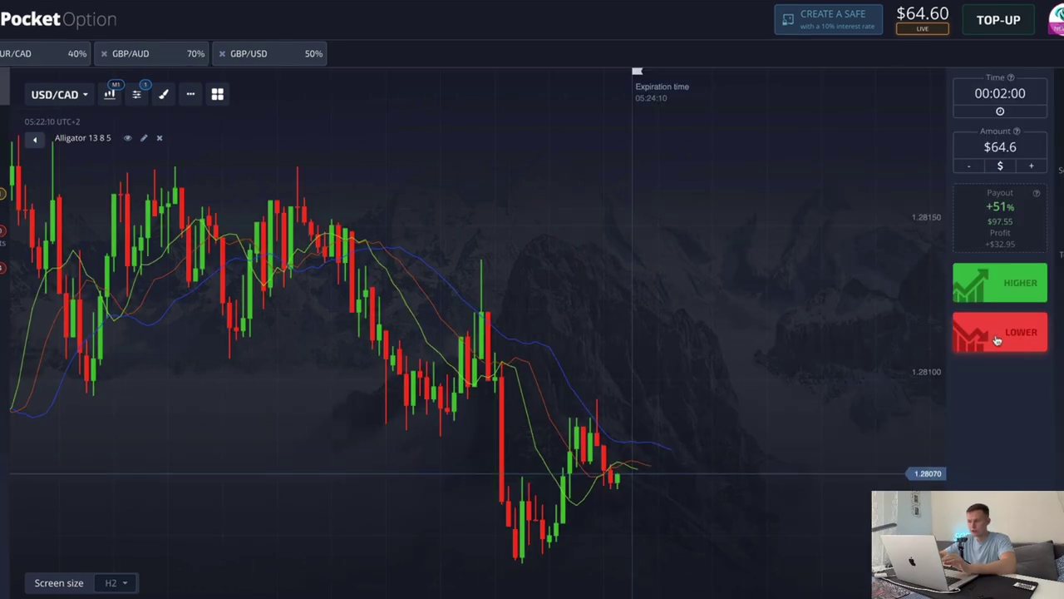
left_click(1000, 332)
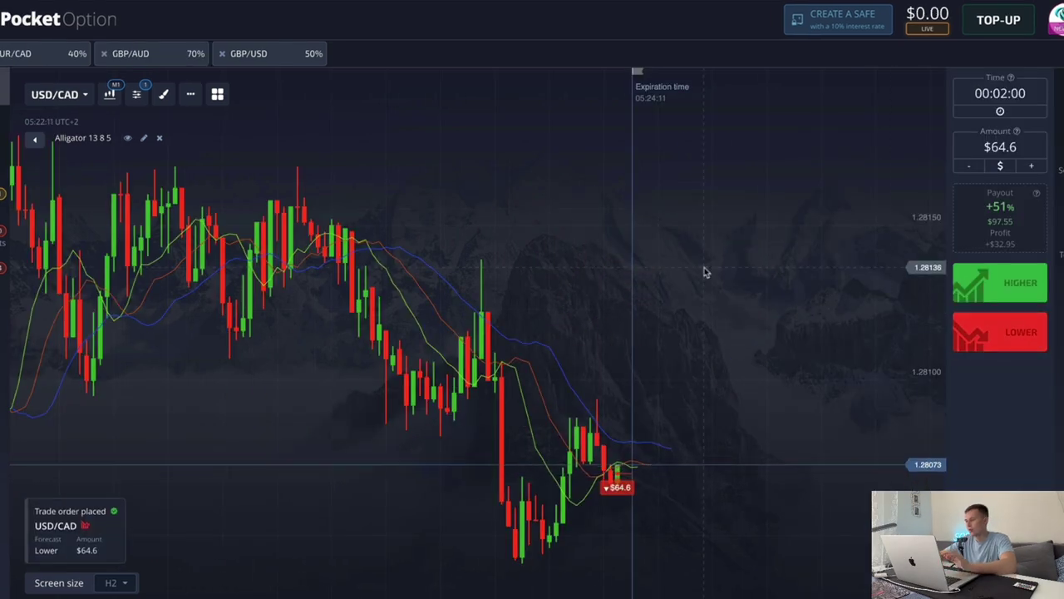
scroll(731, 307, "up", 1)
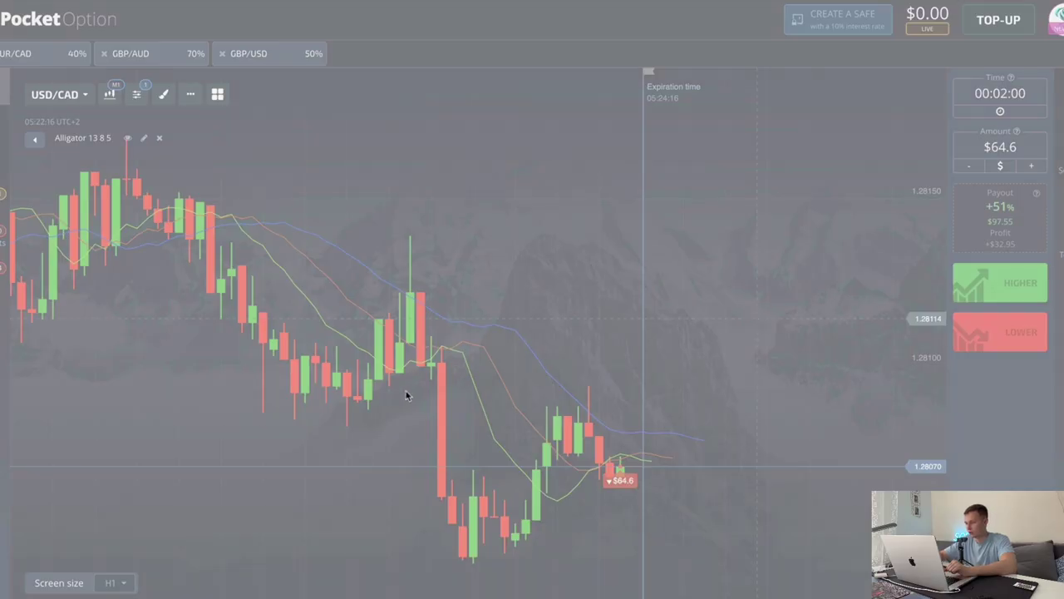
left_click_drag(314, 280, 886, 598)
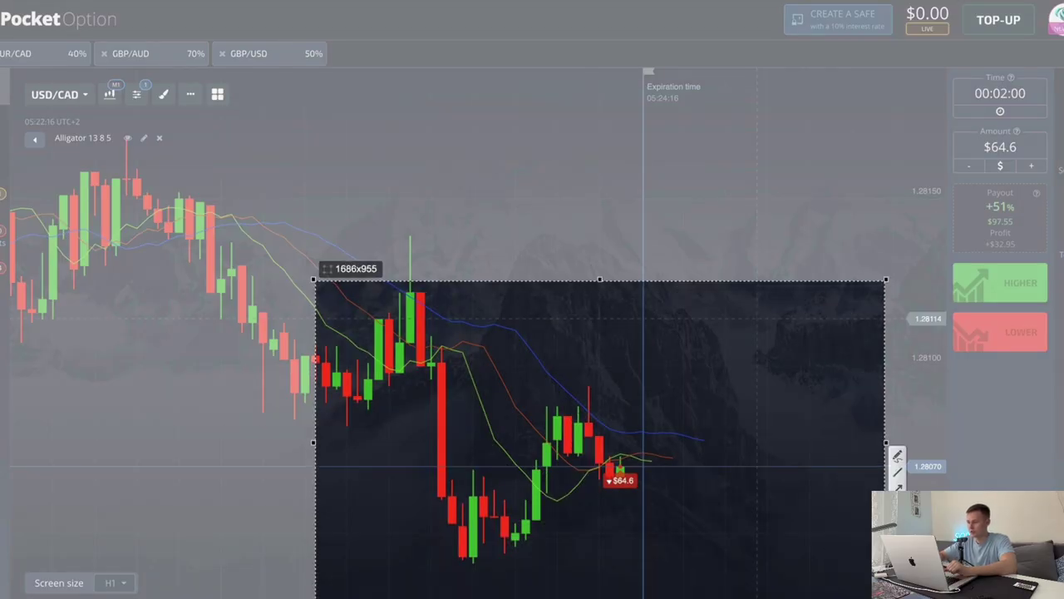
left_click_drag(511, 383, 717, 552)
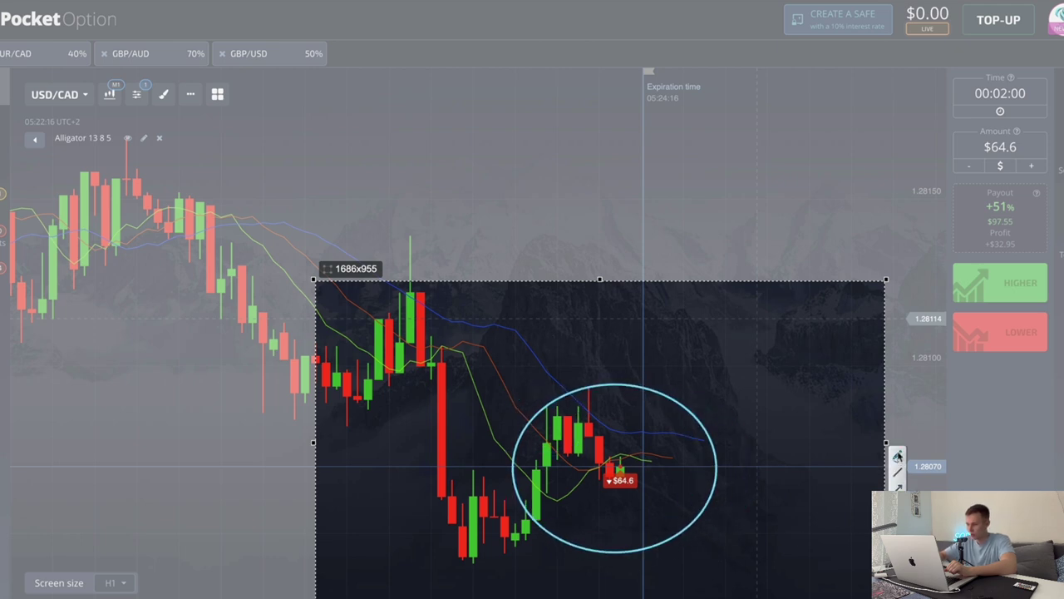
mouse_move(678, 477)
left_mouse_down()
mouse_move(732, 559)
mouse_move(747, 529)
left_mouse_up()
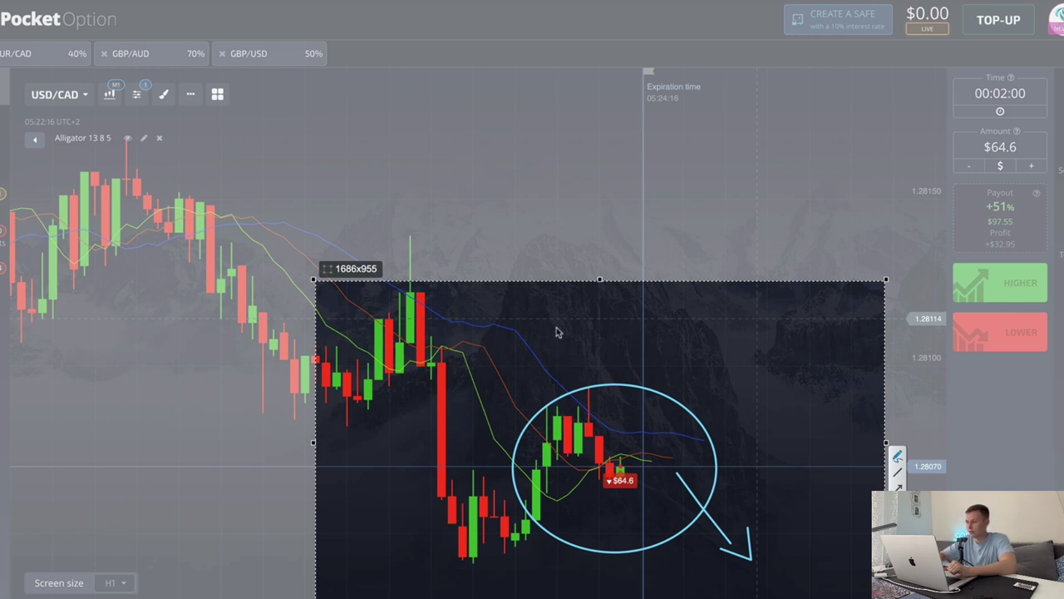
mouse_move(543, 313)
left_mouse_down()
mouse_move(569, 344)
mouse_move(554, 346)
left_mouse_up()
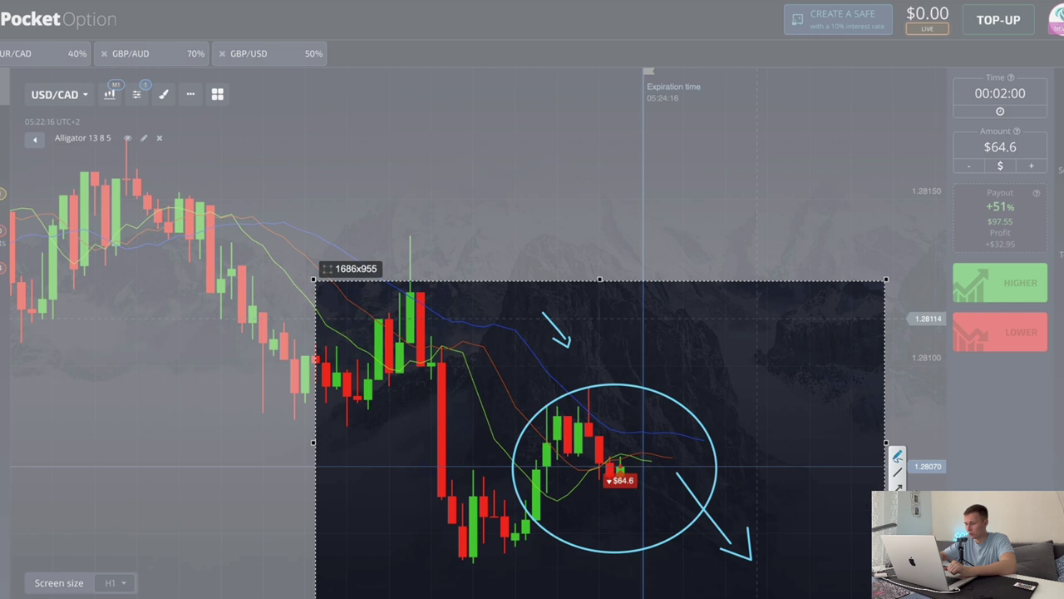
mouse_move(397, 330)
left_mouse_down()
mouse_move(449, 326)
mouse_move(524, 354)
mouse_move(407, 359)
mouse_move(396, 343)
left_mouse_up()
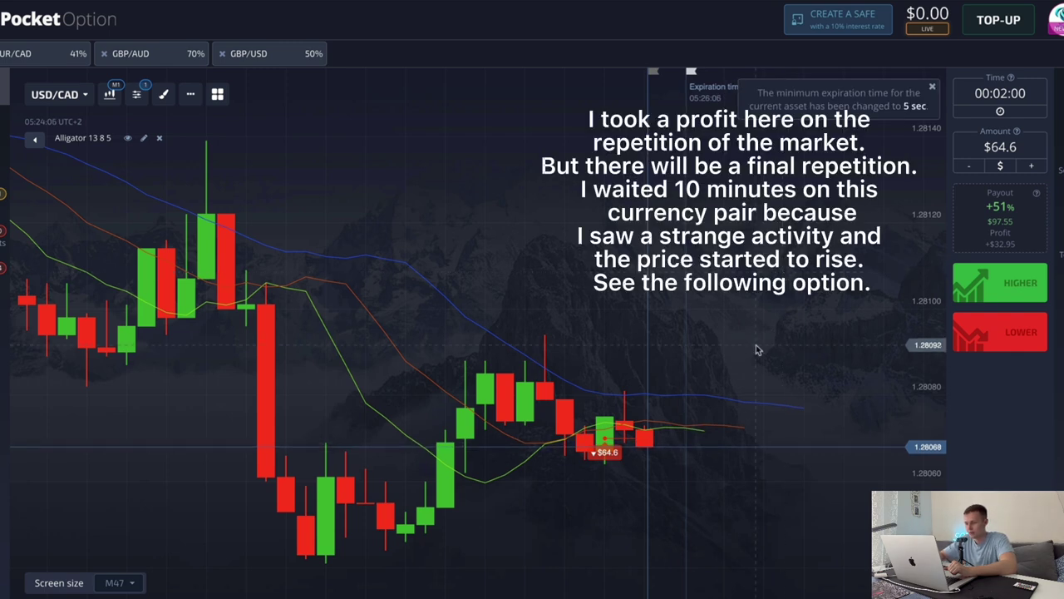
Step: Zoom the chart while the $64.6 USD/CAD Lower trade closes, lifting the balance to $97.55
scroll(759, 342, "down", 3)
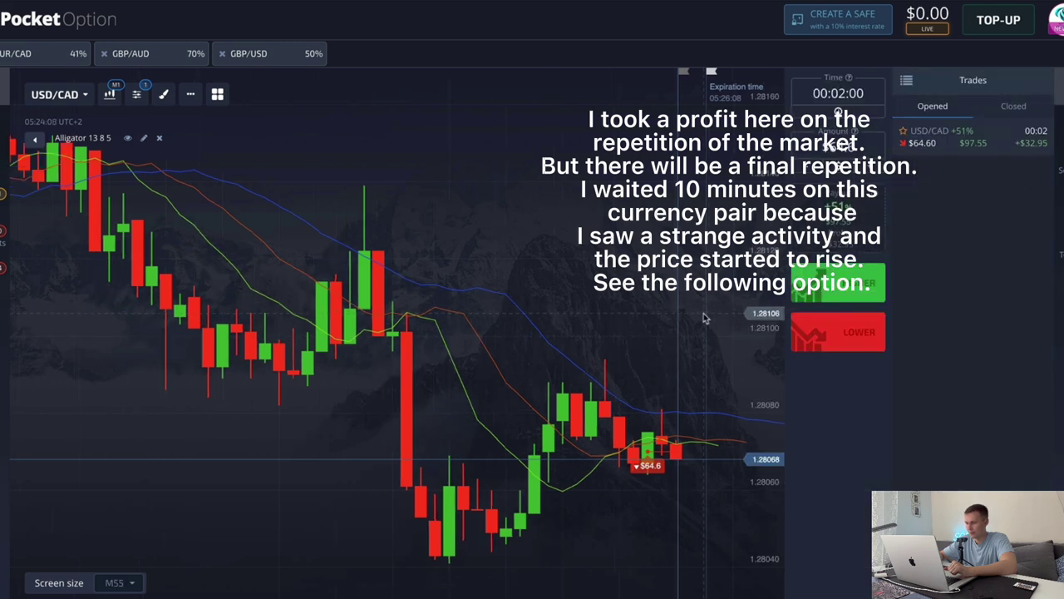
scroll(703, 317, "down", 1)
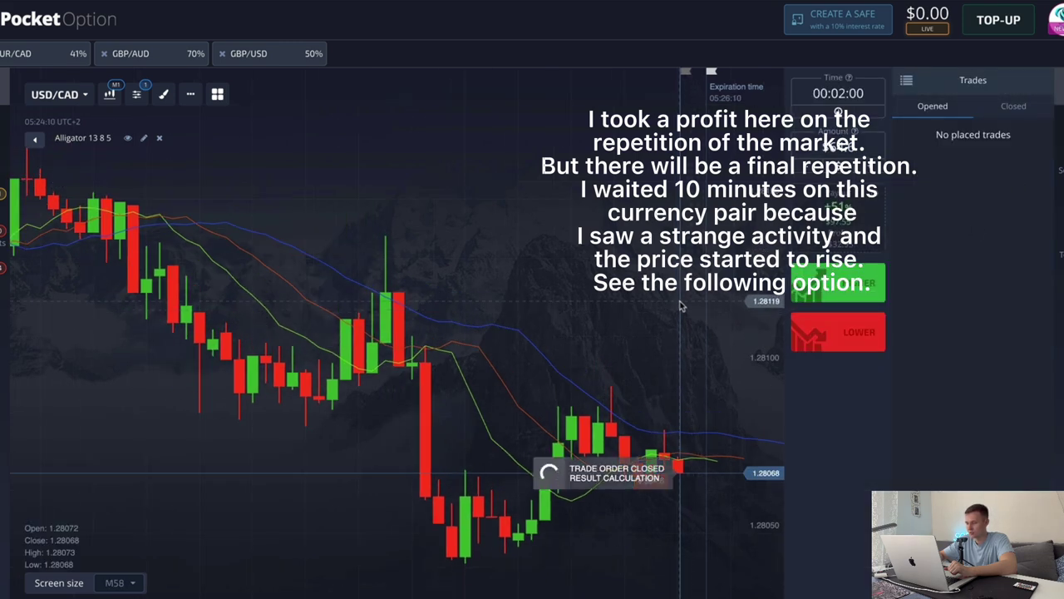
scroll(680, 306, "down", 1)
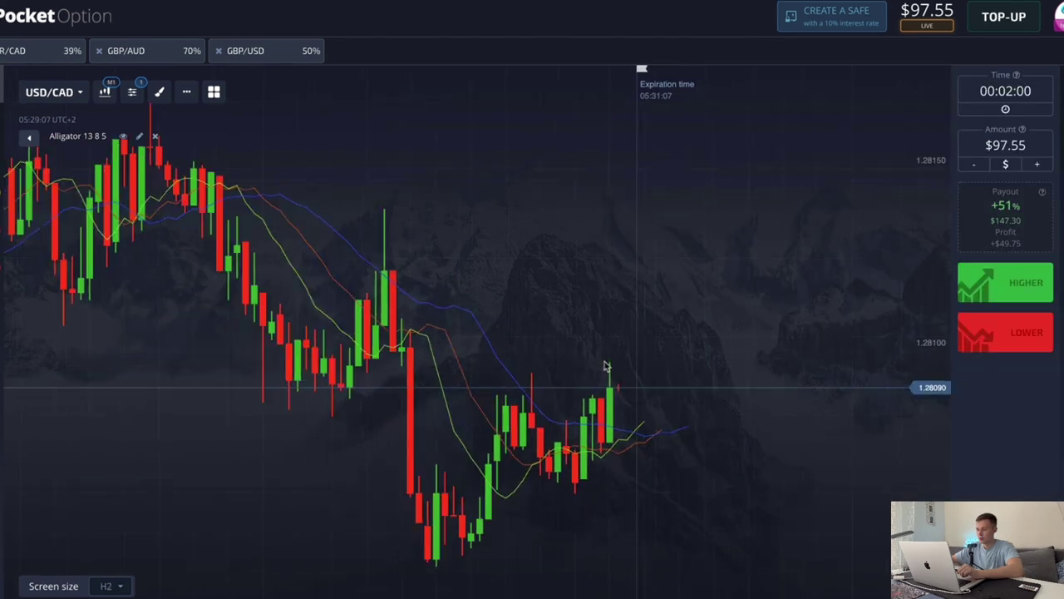
scroll(615, 395, "down", 2)
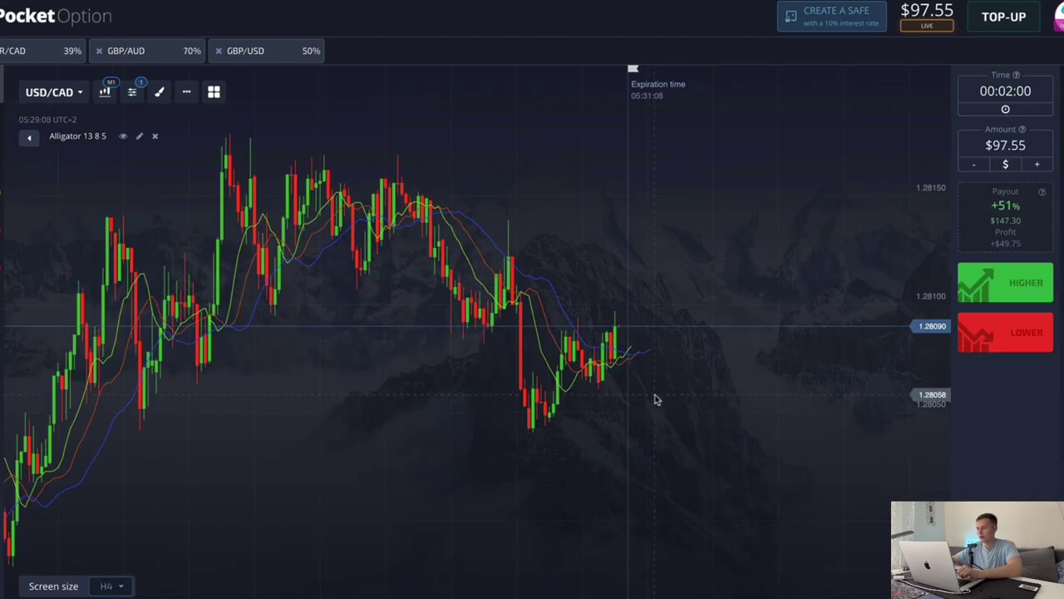
scroll(761, 385, "down", 1)
scroll(656, 385, "up", 2)
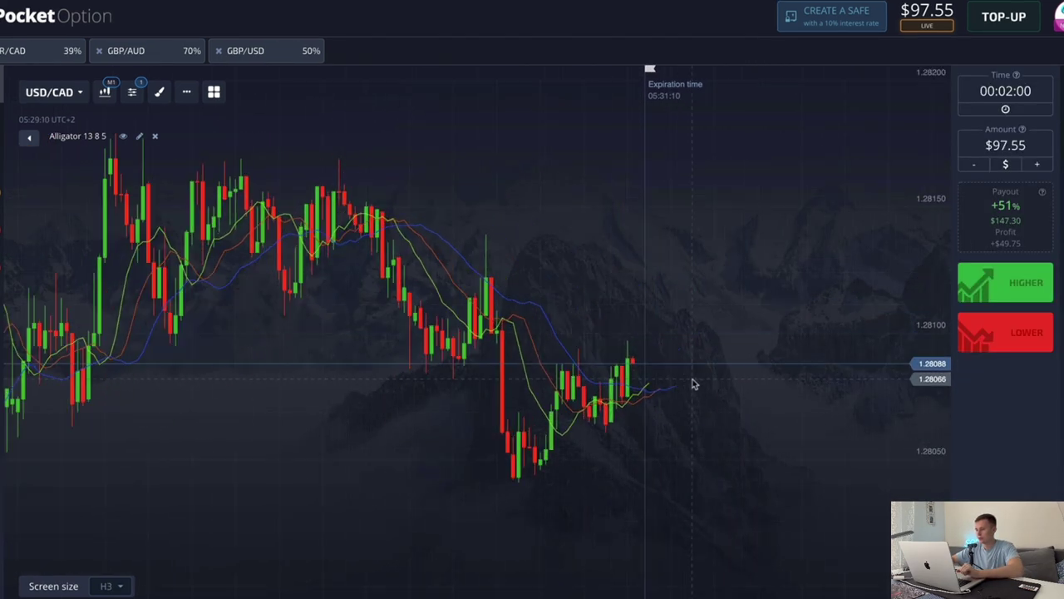
scroll(694, 384, "up", 3)
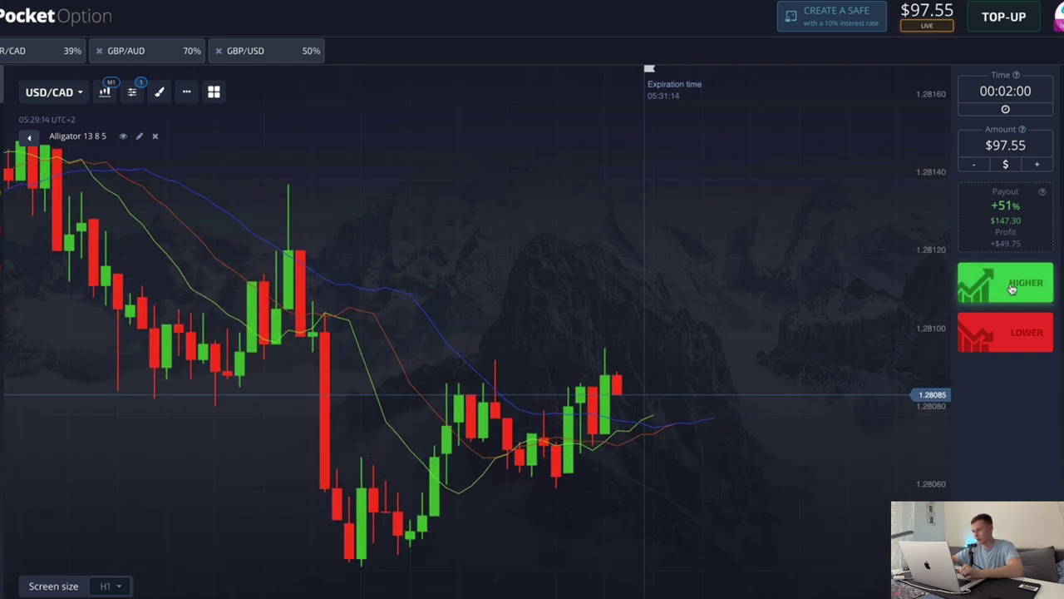
Step: Place a $97.55 Higher trade on USD/CAD using the full balance
left_click(1012, 286)
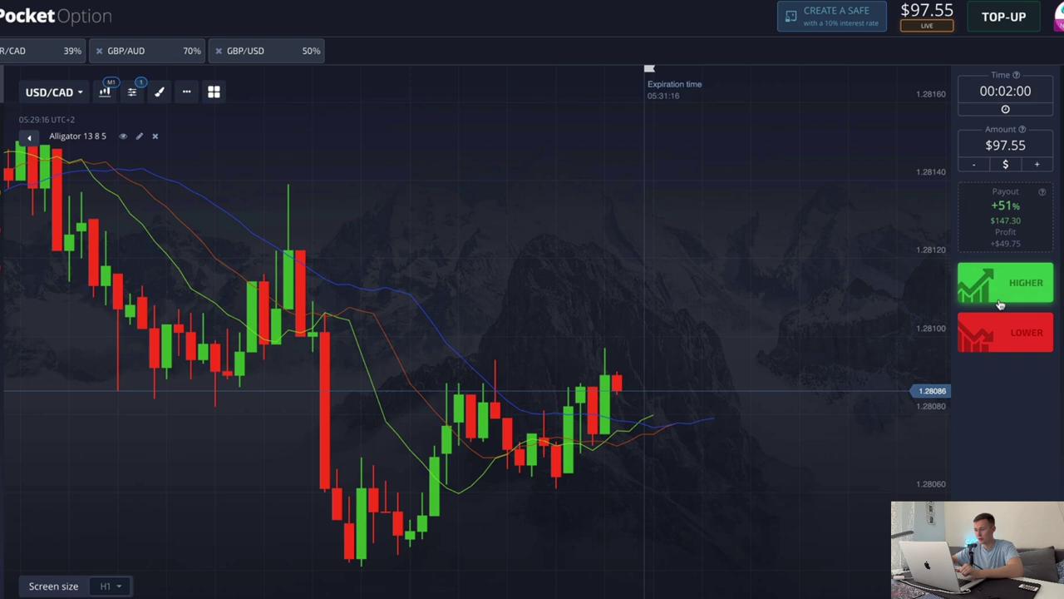
scroll(798, 461, "down", 3)
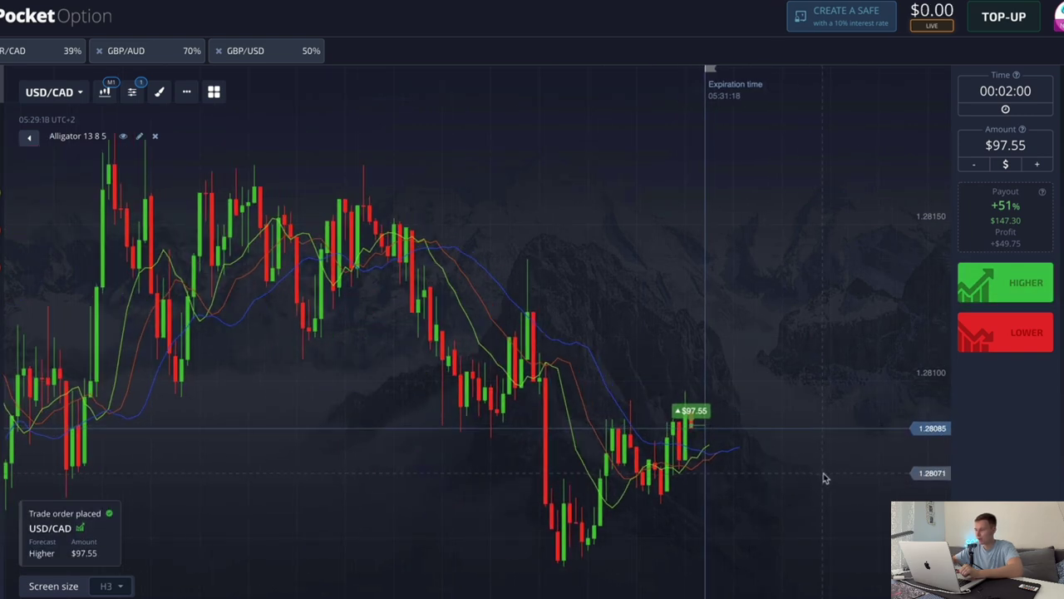
scroll(806, 462, "up", 2)
scroll(796, 455, "down", 1)
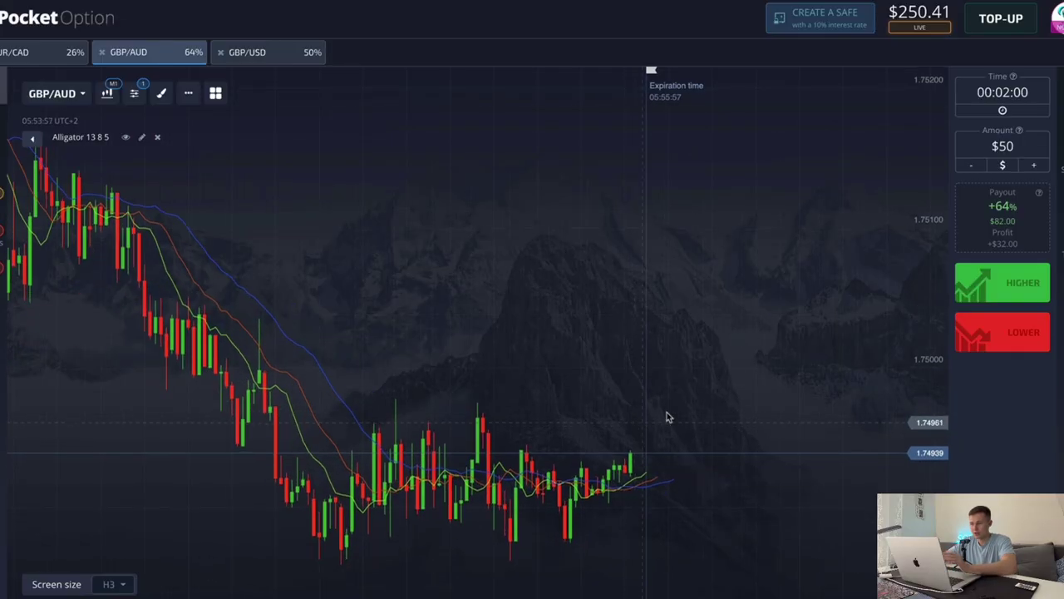
Step: Place a $50 Higher trade on GBP/AUD and select the chart for a screenshot
left_click(1006, 288)
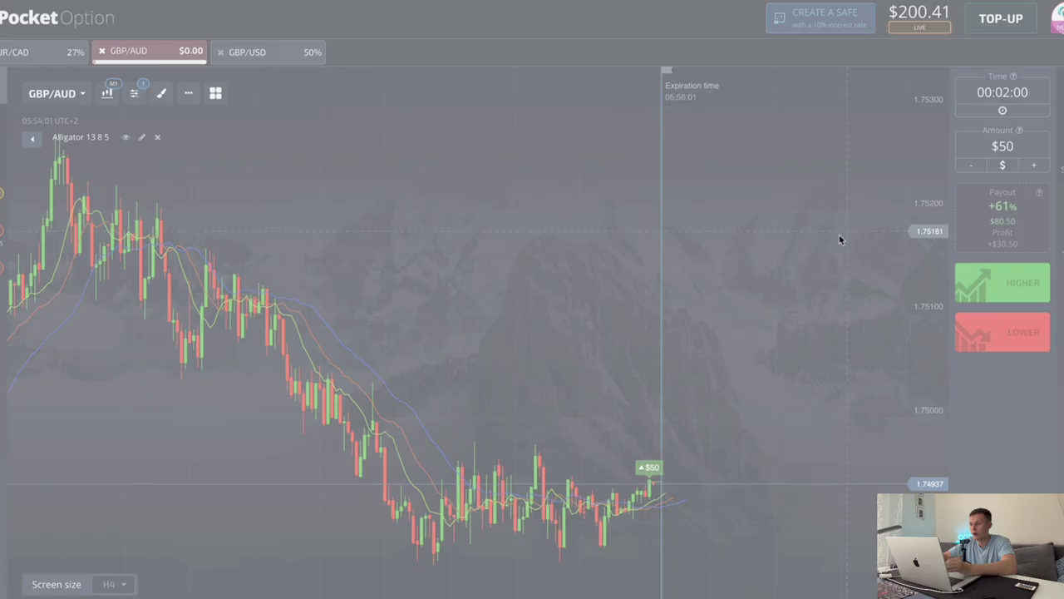
left_click_drag(93, 156, 933, 597)
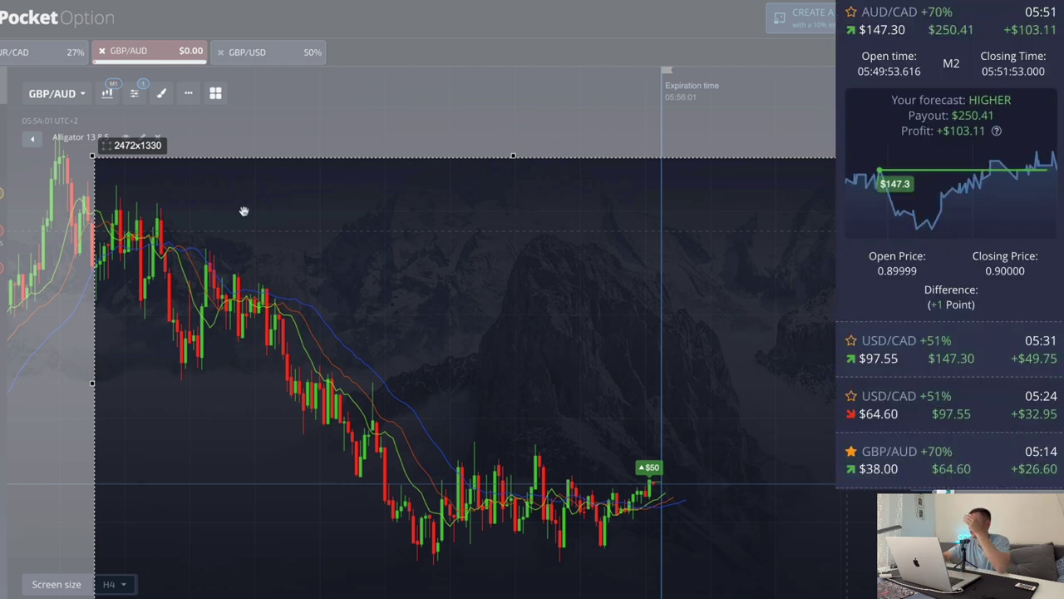
left_click_drag(245, 209, 426, 388)
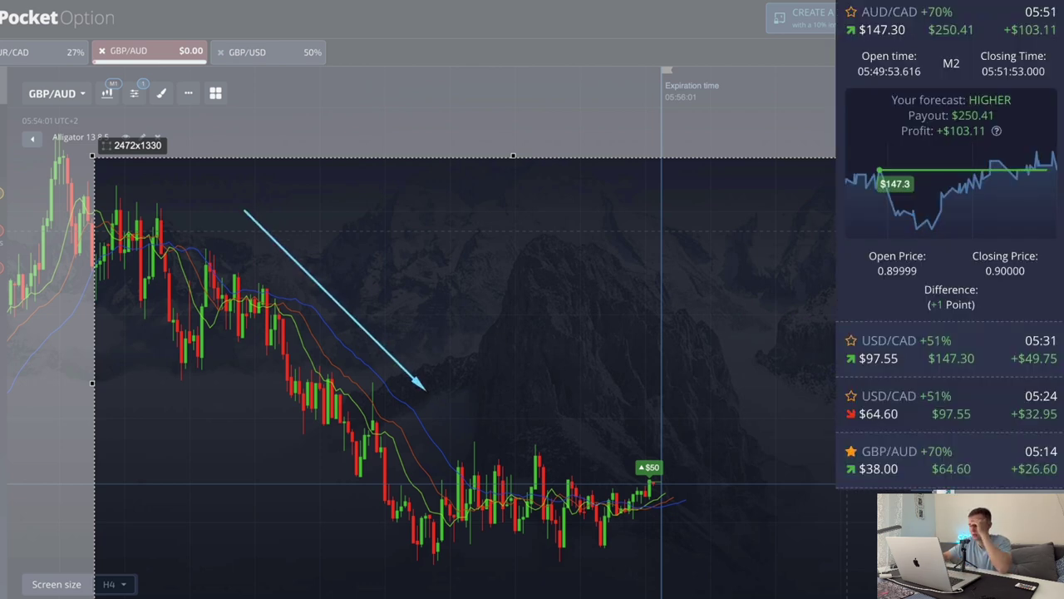
left_click_drag(417, 444, 747, 551)
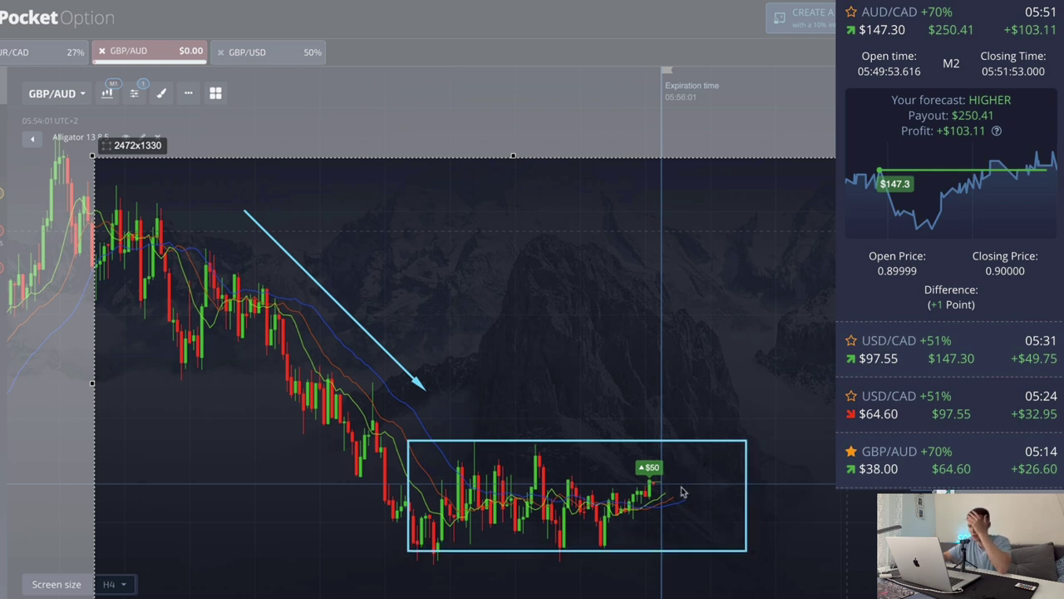
left_click_drag(675, 494, 796, 376)
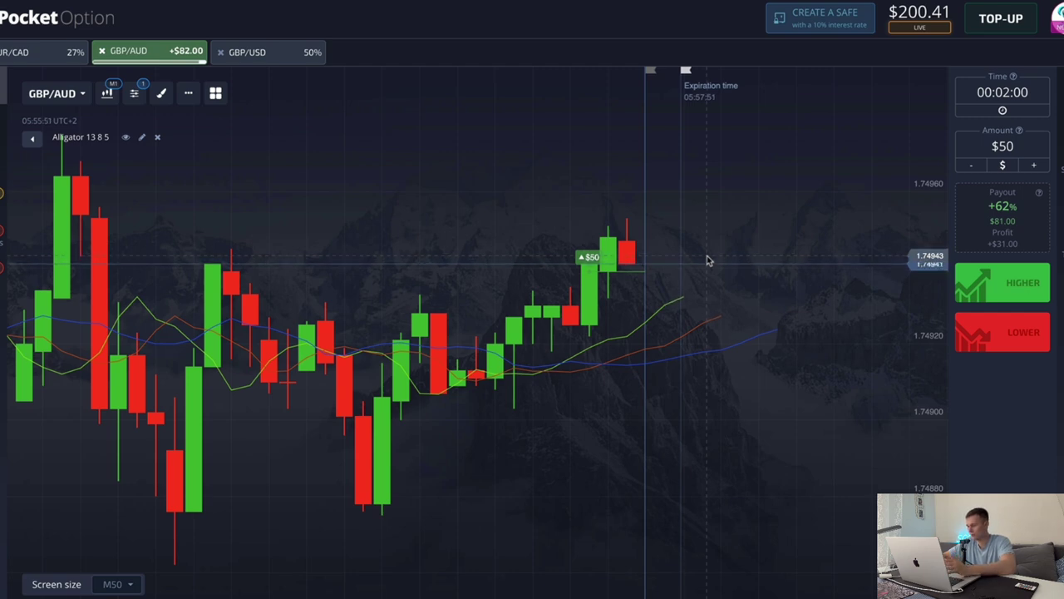
Step: Show the open trades list while the $50 GBP/AUD trade closes, paying $82.00
scroll(706, 259, "down", 5)
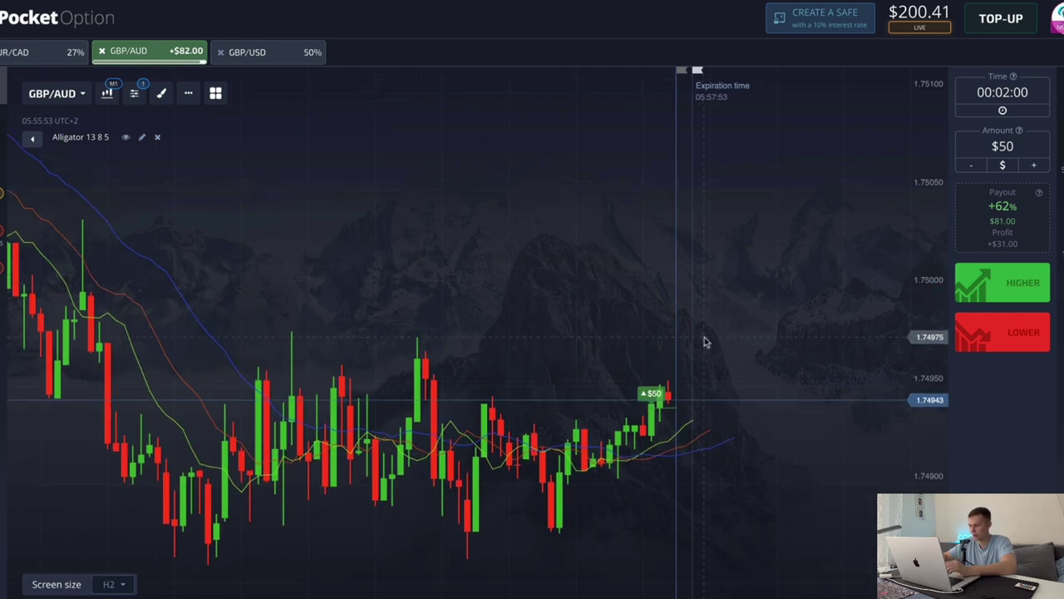
left_click(1056, 83)
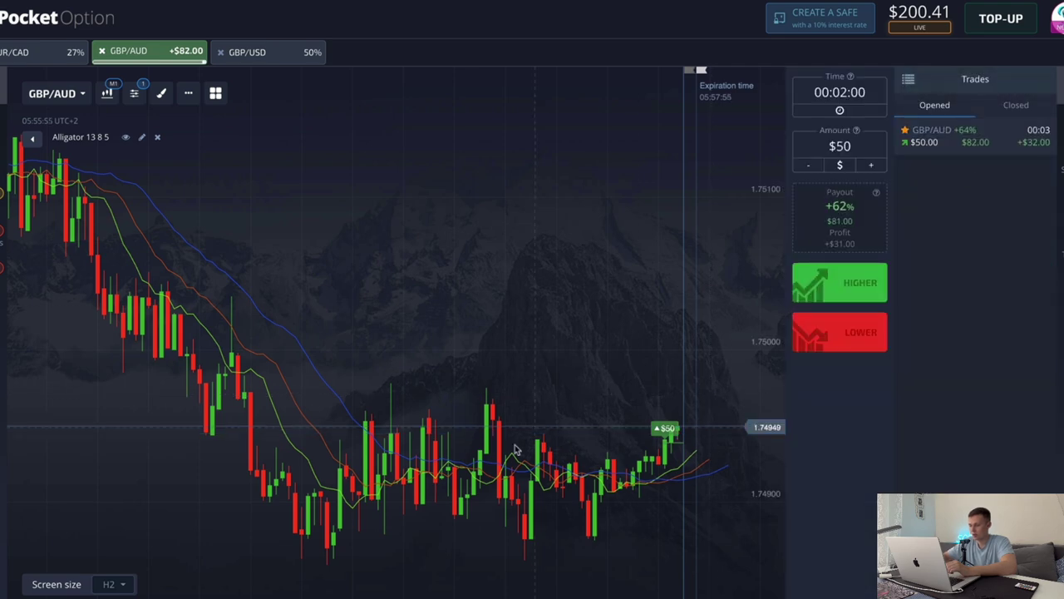
scroll(575, 470, "up", 3)
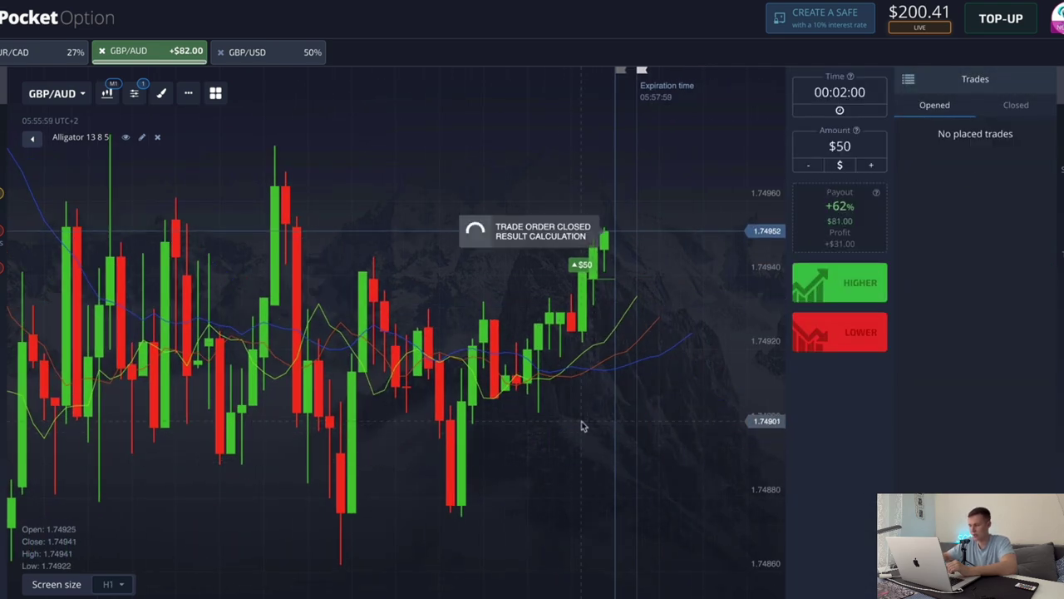
scroll(585, 292, "down", 3)
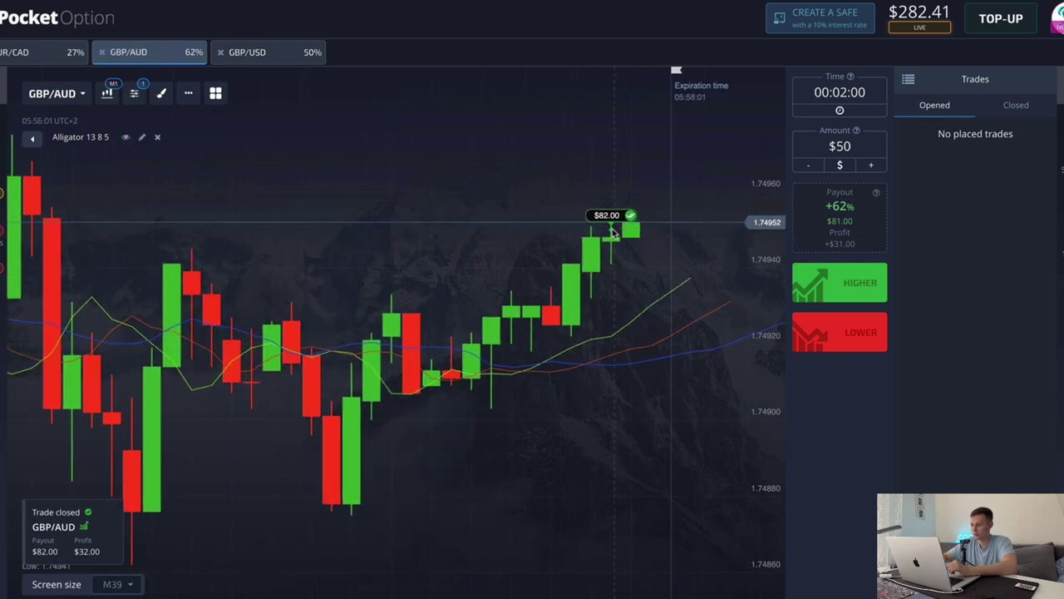
scroll(539, 368, "down", 4)
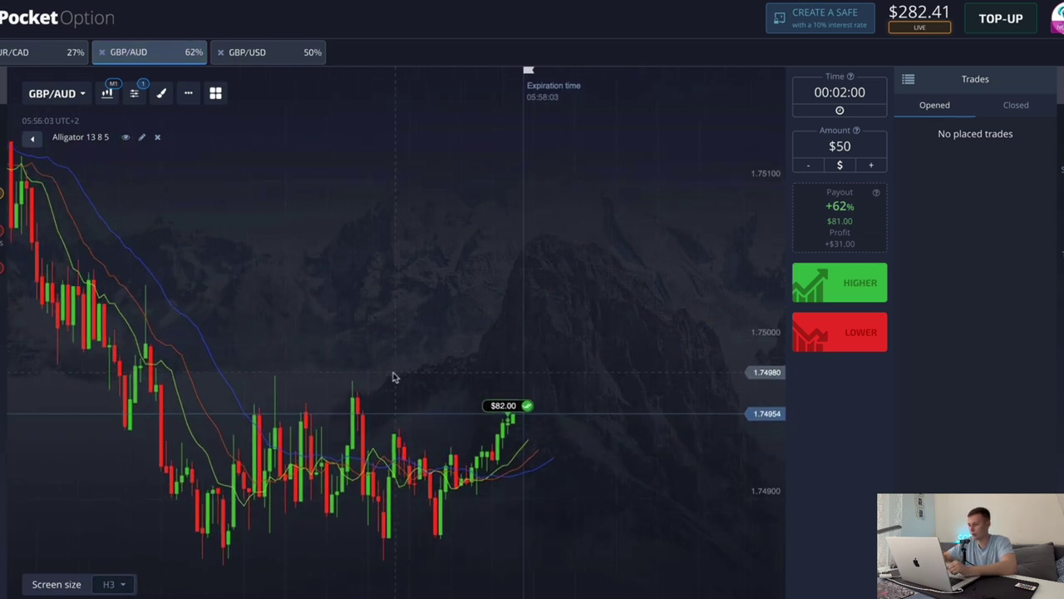